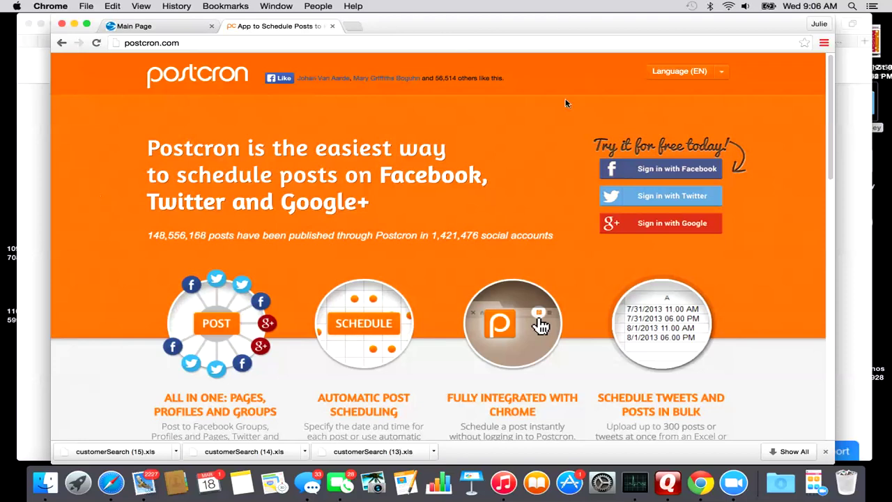
Sign in to Postcron with Facebook to reach the post composer and connected accounts.
click(680, 173)
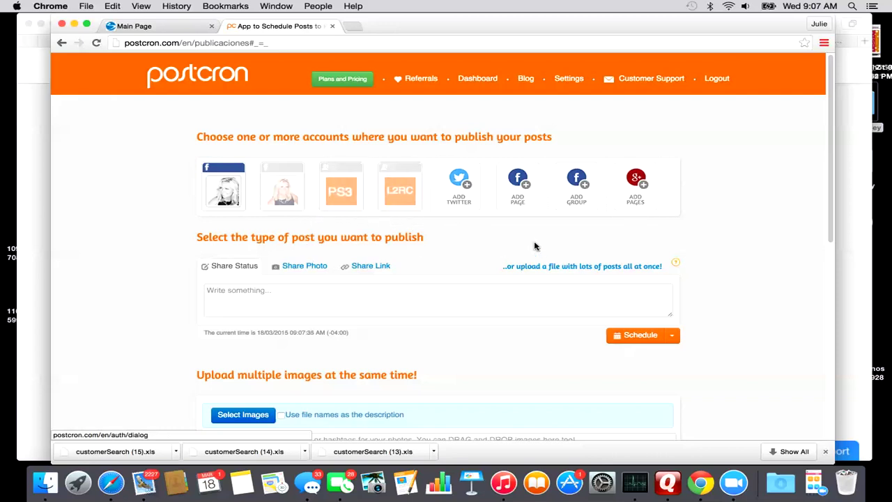
Add the Pure Synergy Coaches Facebook group and select it as a publishing account.
click(577, 180)
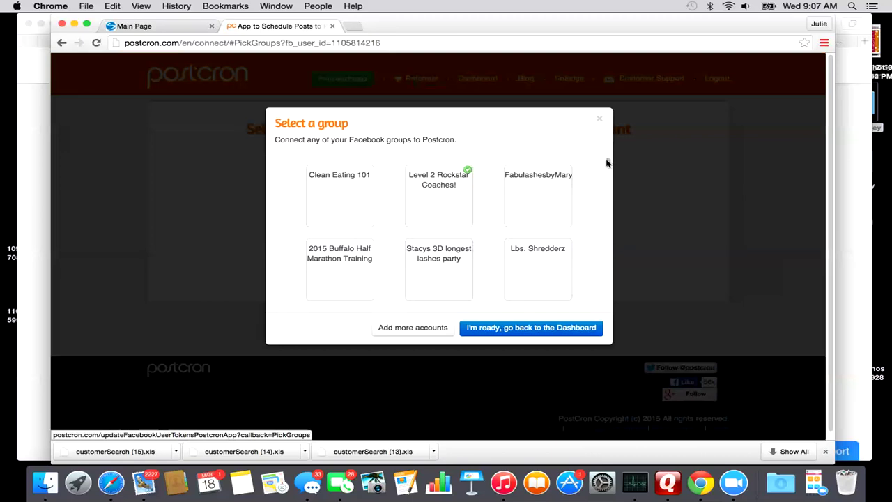
mouse_move(608, 163)
mouse_down()
mouse_move(608, 243)
mouse_move(622, 296)
mouse_up()
click(456, 250)
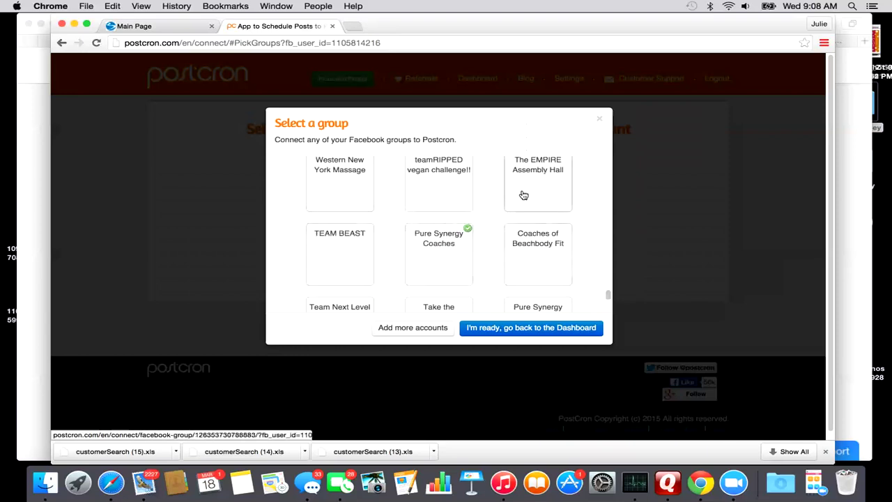
click(522, 328)
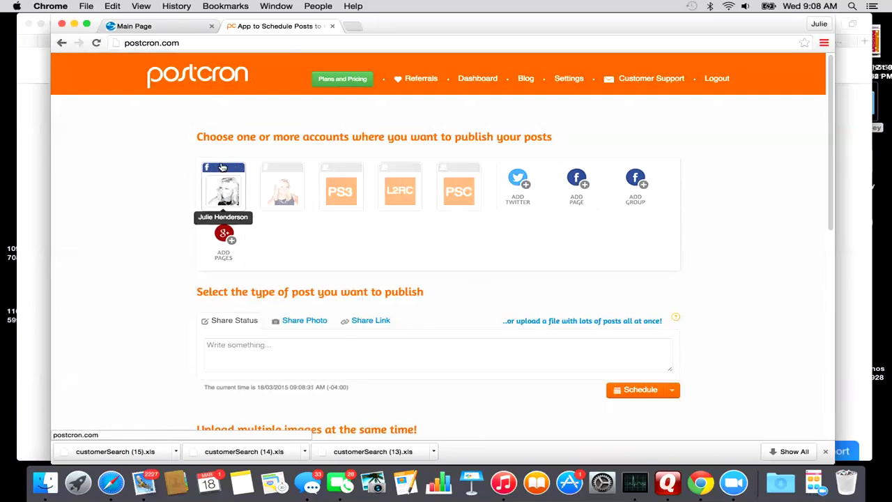
click(460, 192)
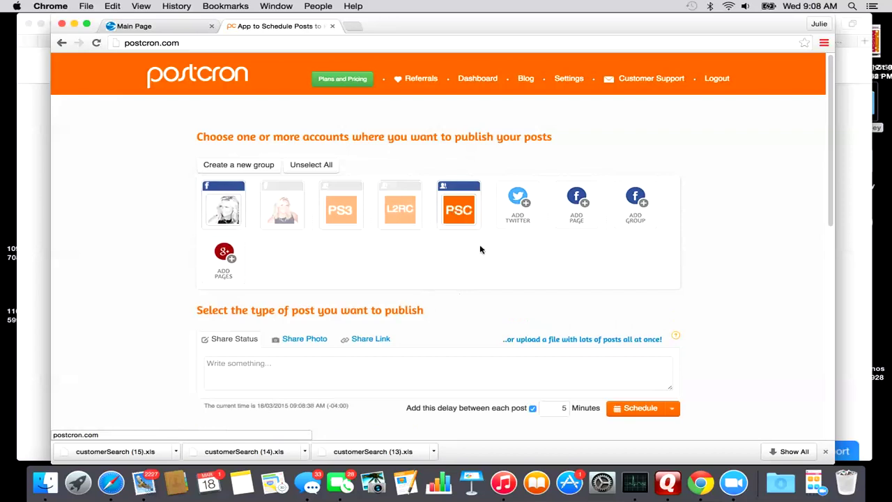
Post only to Pure Synergy Coaches: 'National Coach Call starts in 15 minutes!!!!' plus a call-in phone number on a new line.
click(224, 203)
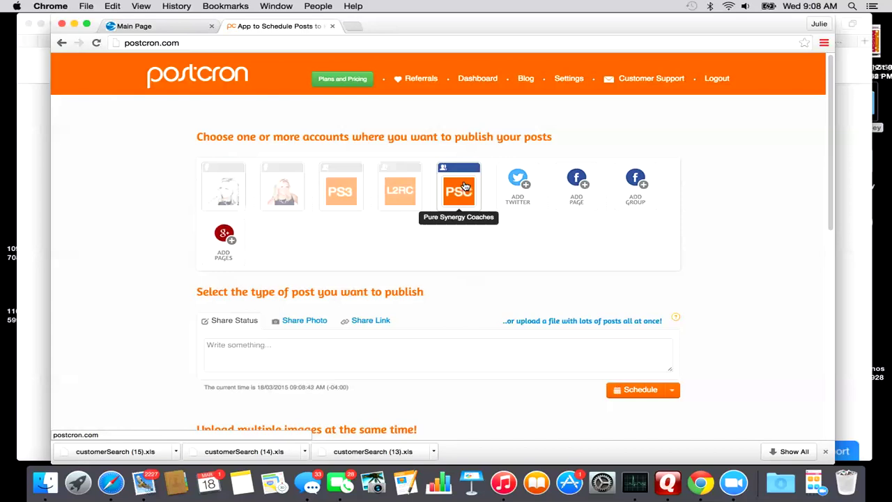
scroll(333, 373, down, 1)
click(240, 332)
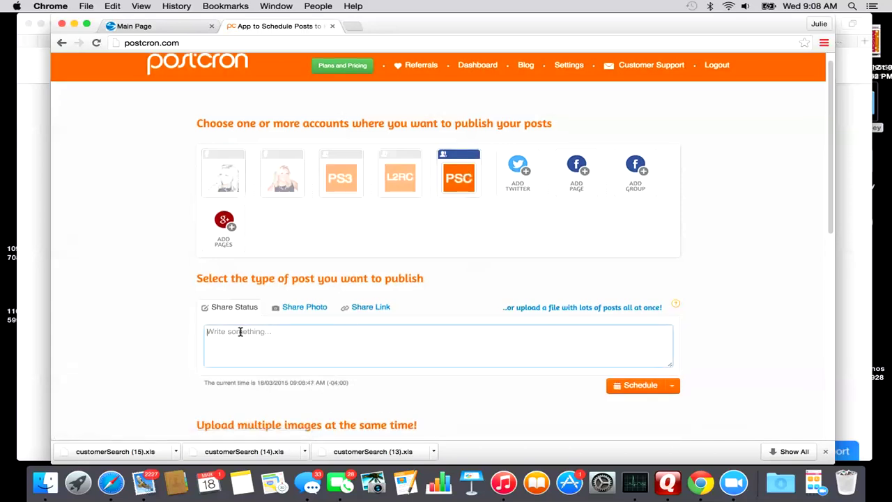
text(National Coach Call starts in 15 minutes!!!!)
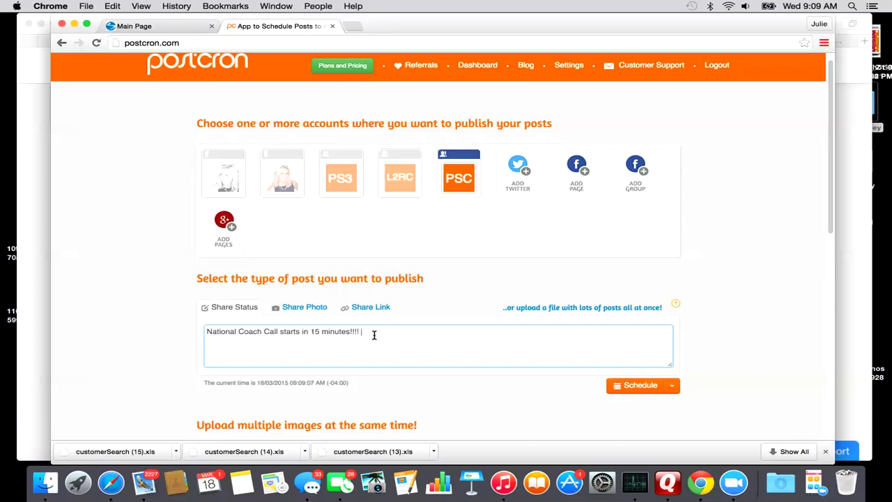
key(Return)
key(Return)
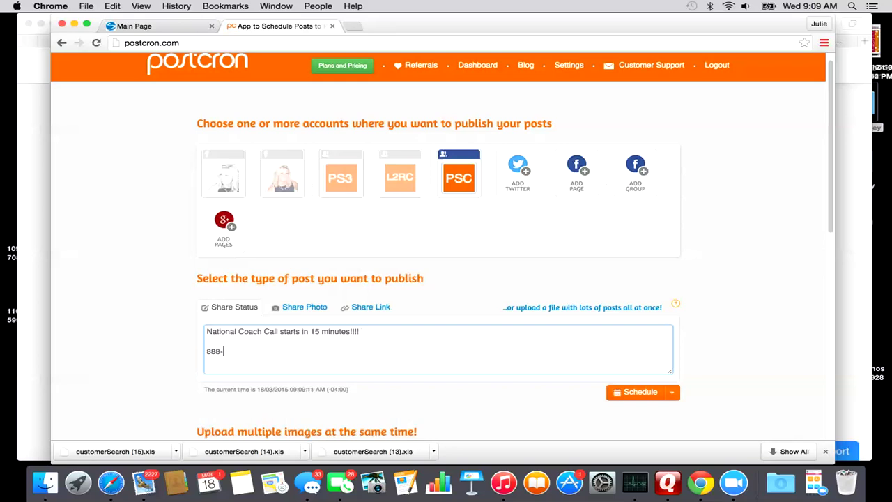
scroll(488, 336, down, 2)
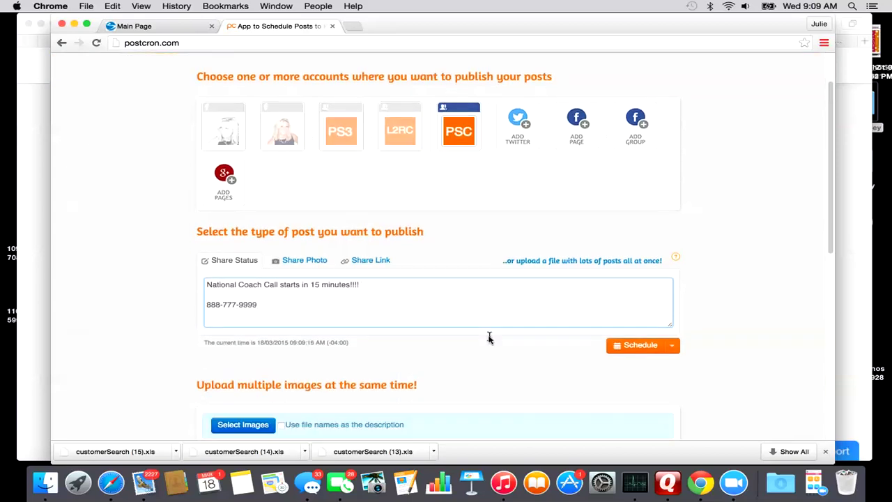
click(305, 260)
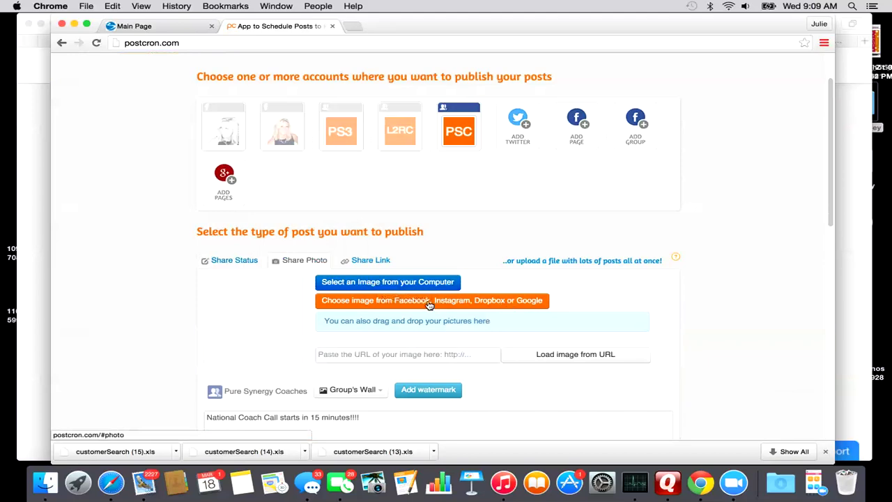
click(234, 261)
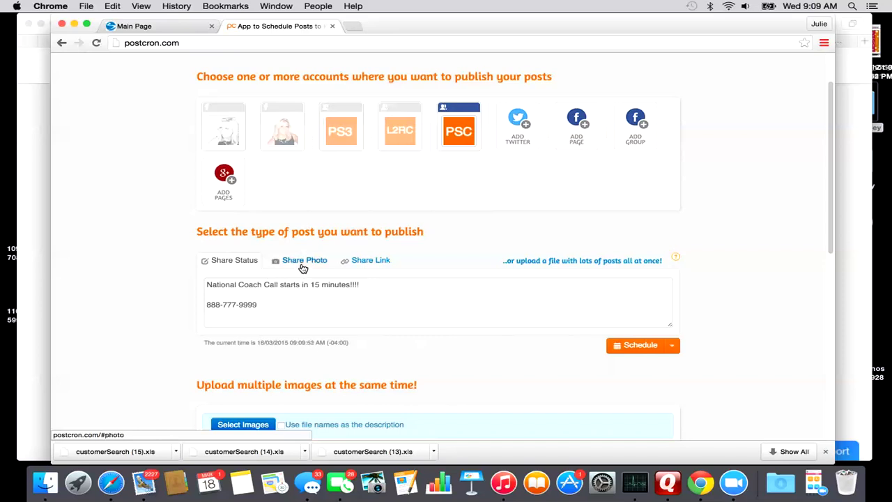
drag(272, 305, 200, 281)
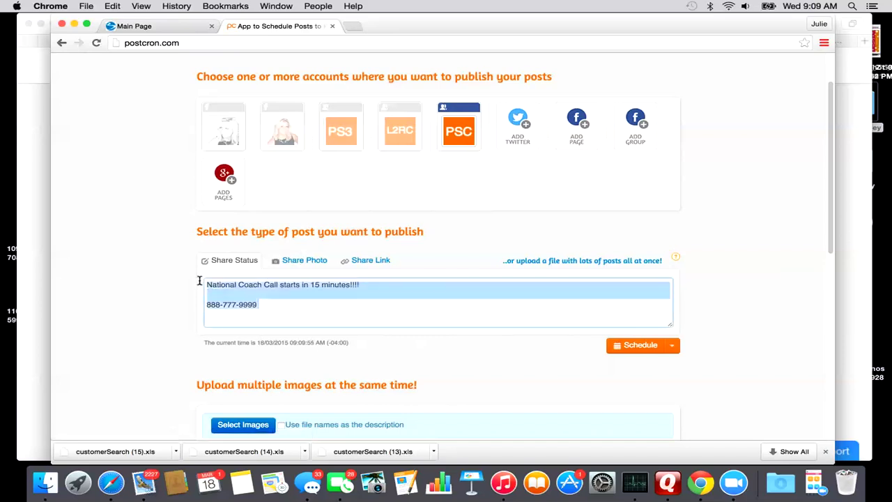
Turn the draft into a photo post with caption 'Postcron test' and the CONGRATS image CD4775_Z.
text(Postr)
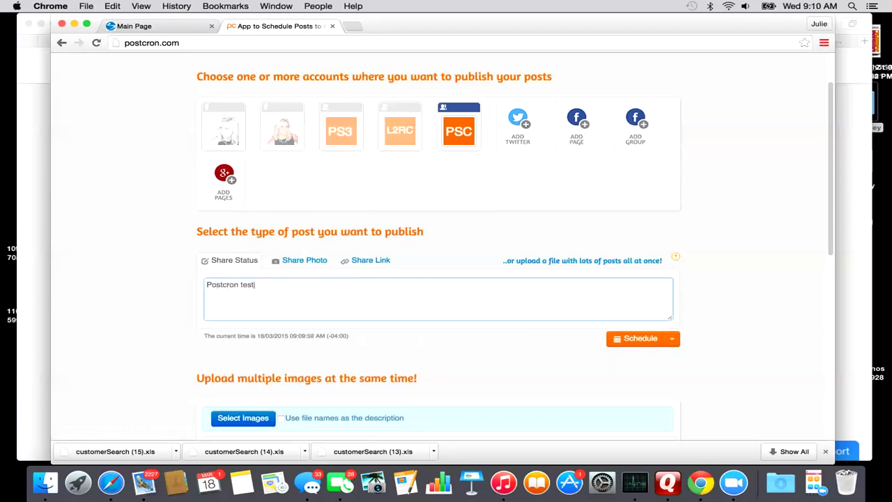
click(304, 260)
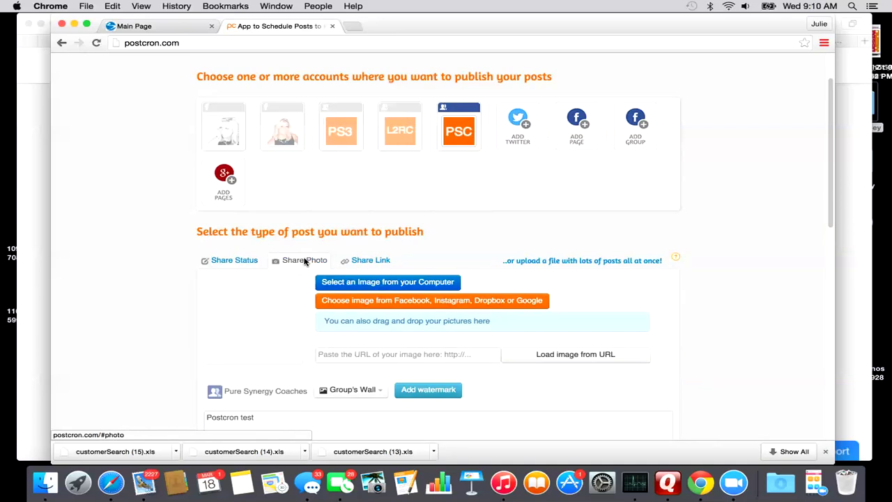
click(398, 287)
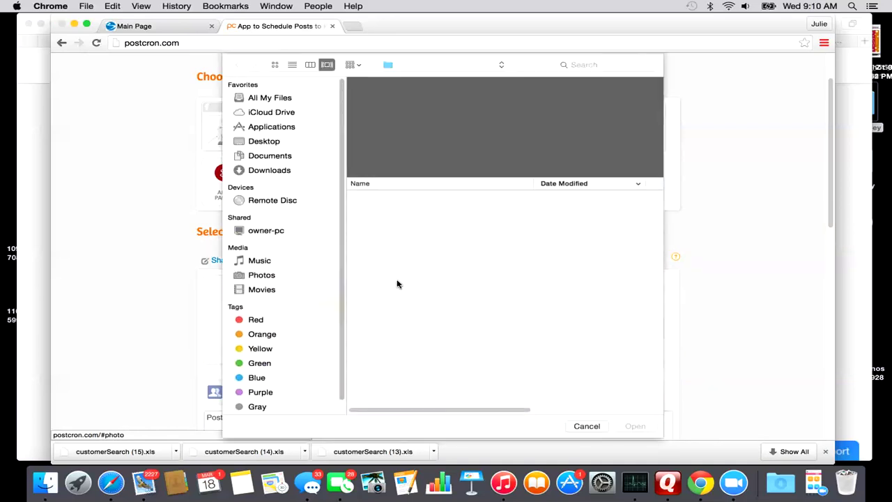
click(391, 197)
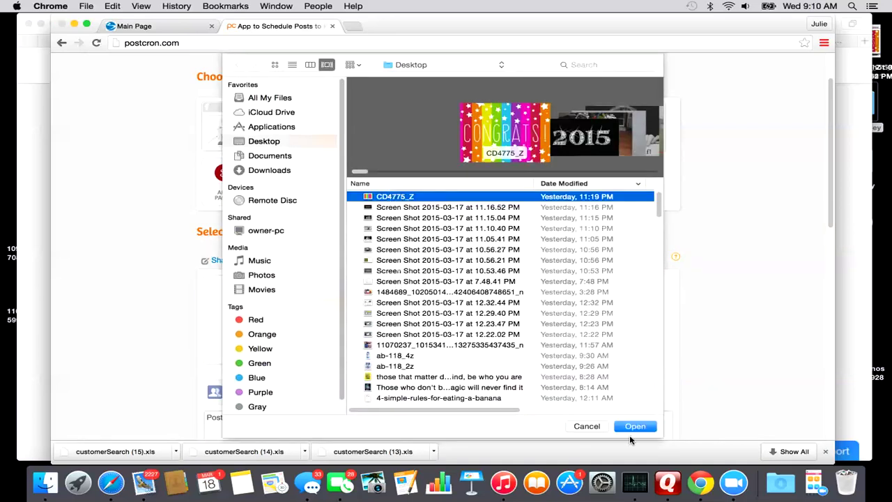
click(633, 427)
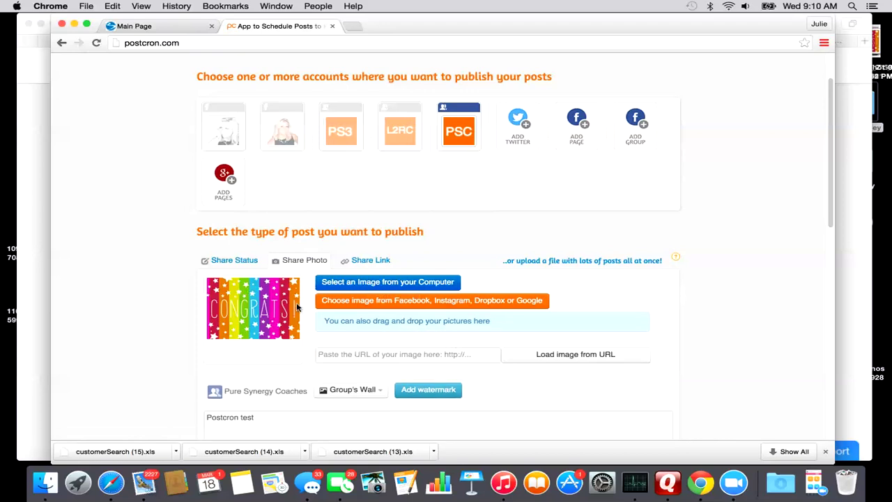
scroll(244, 327, down, 1)
scroll(239, 329, down, 4)
Bring up the photo post's date, time and scheduling options.
click(284, 327)
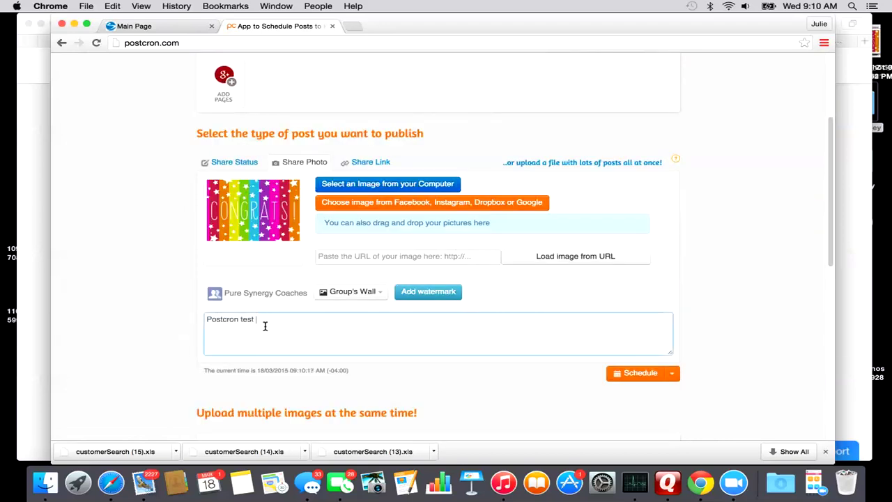
click(640, 374)
click(673, 374)
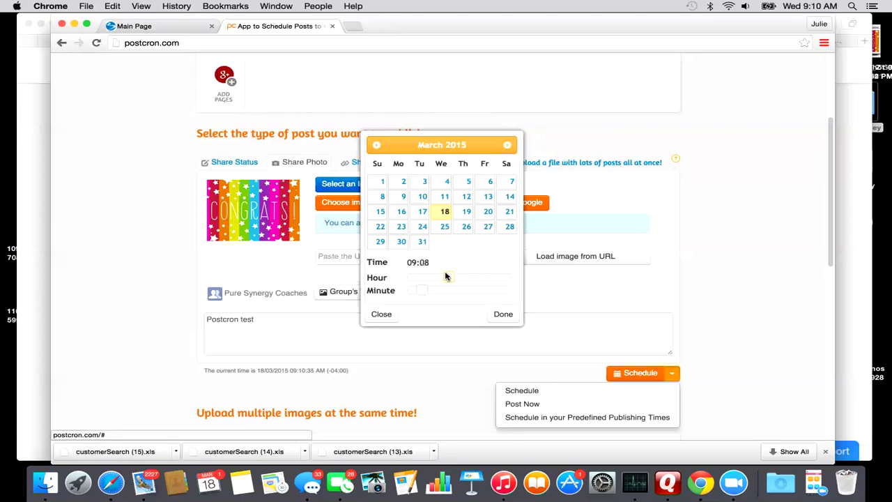
Schedule the CONGRATS photo post for 18 March 2015 at 09:19.
drag(447, 278, 452, 278)
drag(422, 291, 442, 291)
click(488, 227)
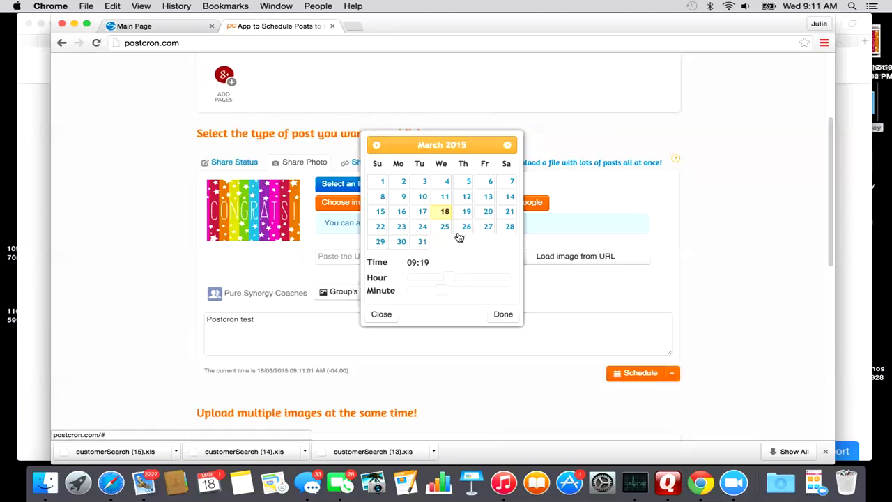
click(445, 214)
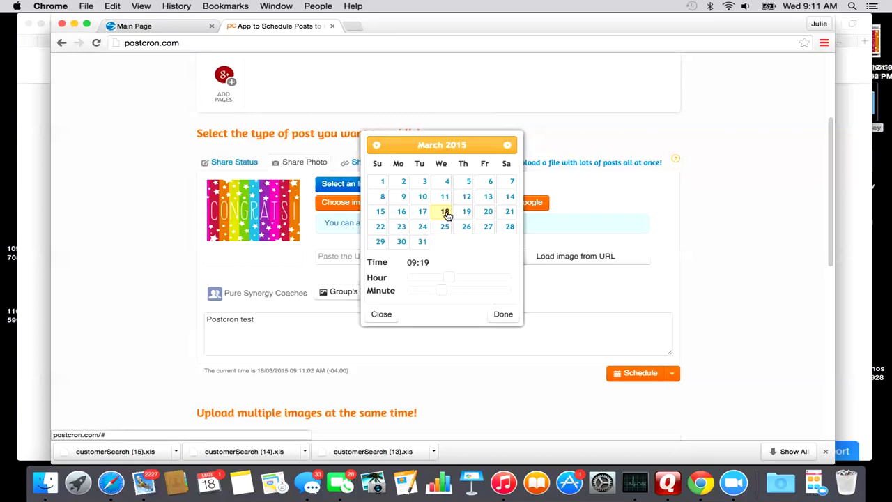
click(503, 315)
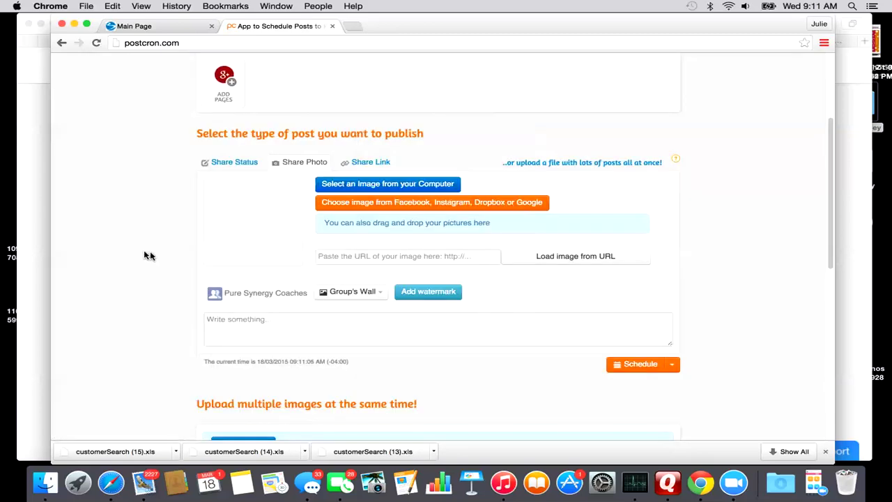
Filter the scheduled posts list to Level 2 Rockstar Coaches, then to Pure Synergy Coaches.
scroll(148, 252, down, 12)
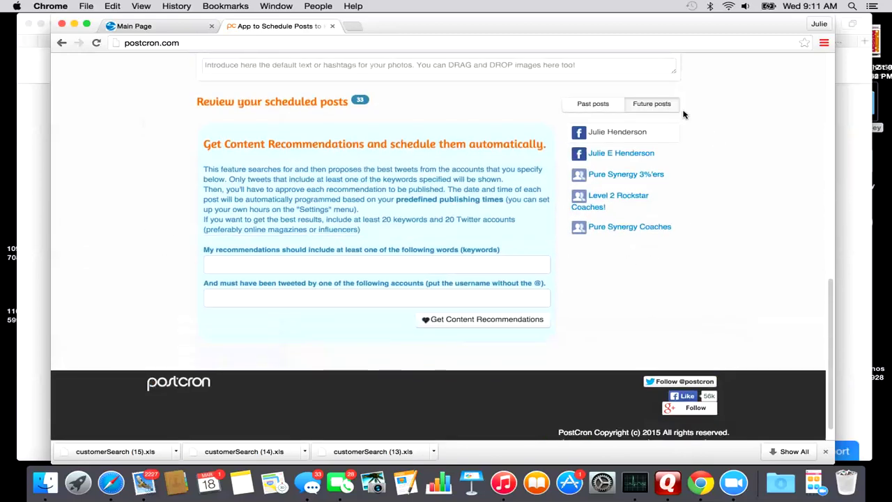
scroll(696, 170, up, 1)
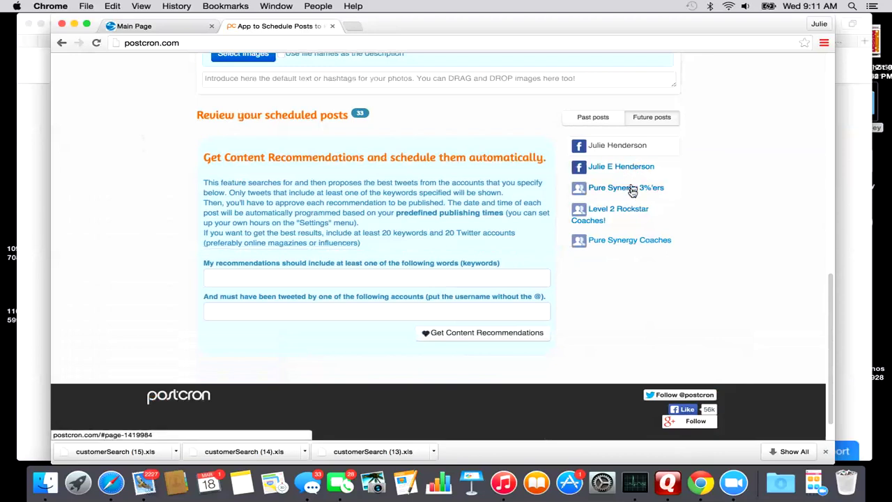
click(629, 241)
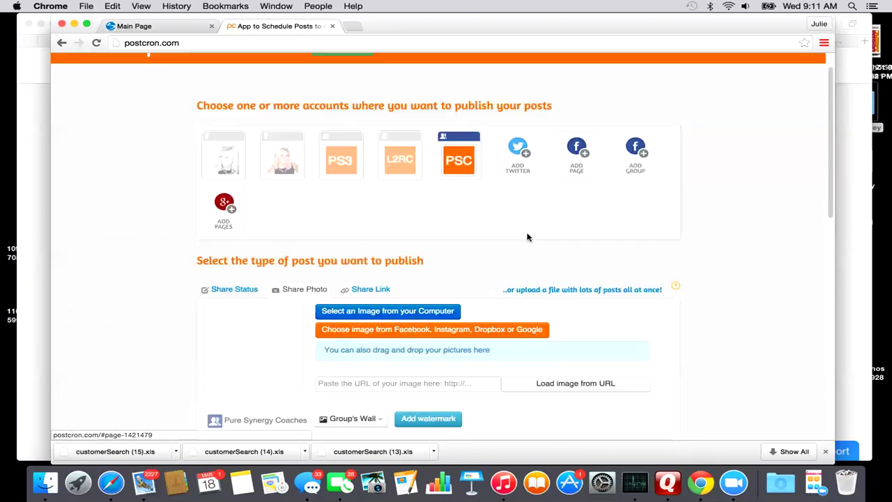
scroll(527, 238, up, 1)
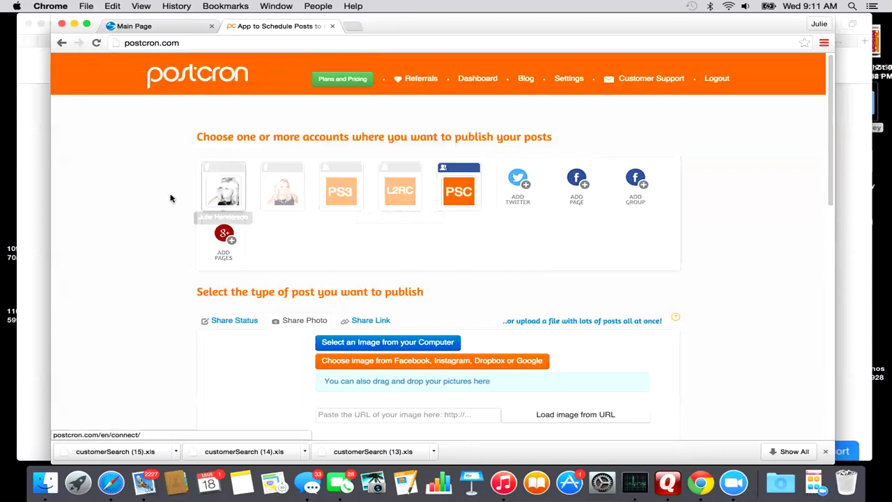
scroll(695, 245, down, 10)
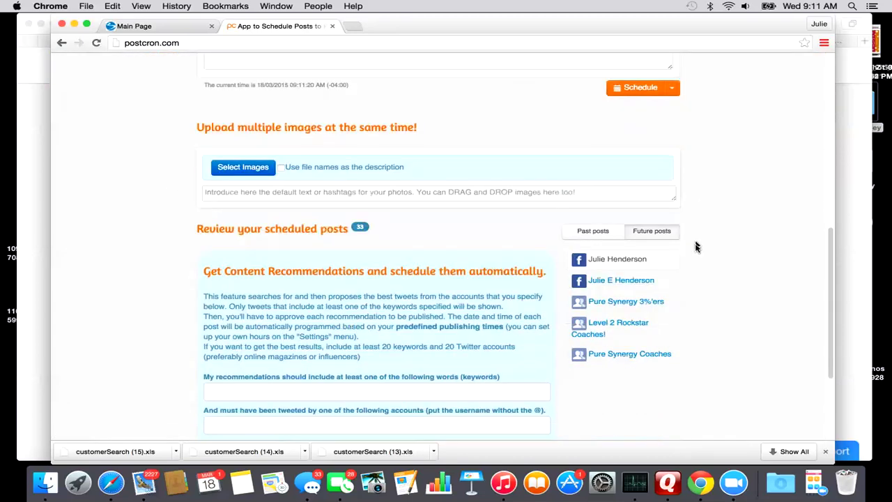
click(619, 327)
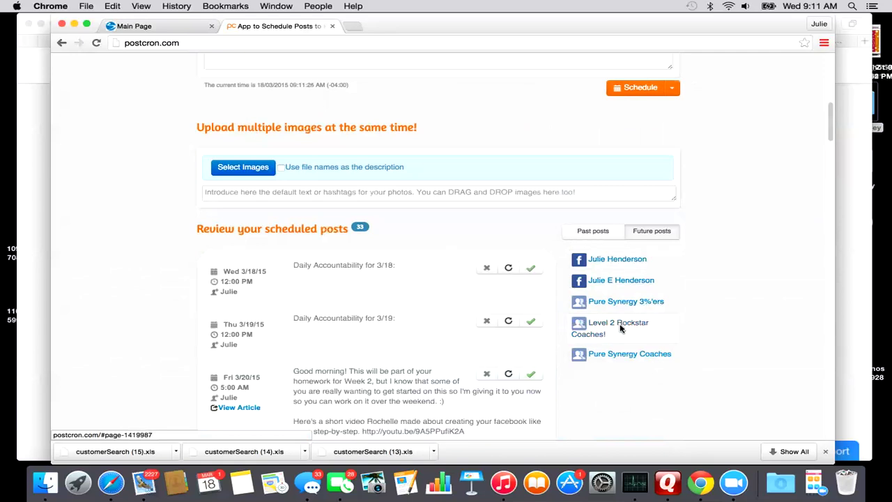
scroll(418, 299, down, 2)
scroll(419, 299, down, 15)
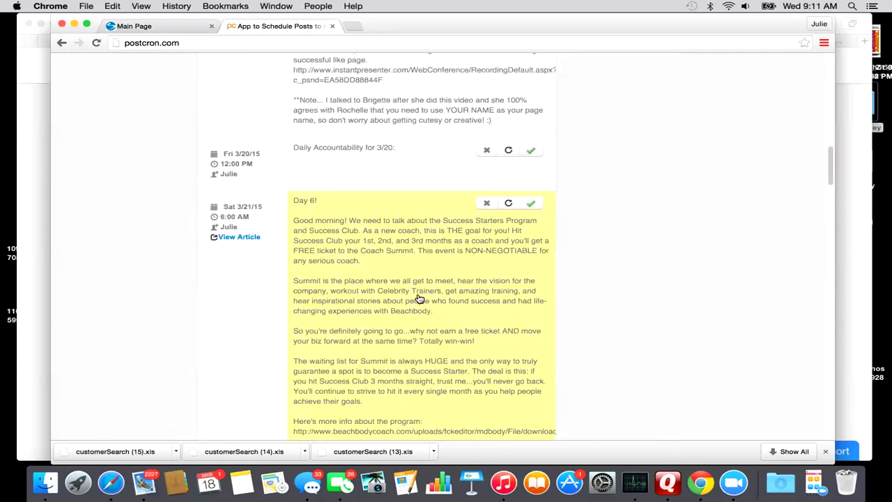
scroll(419, 299, down, 5)
scroll(419, 298, up, 20)
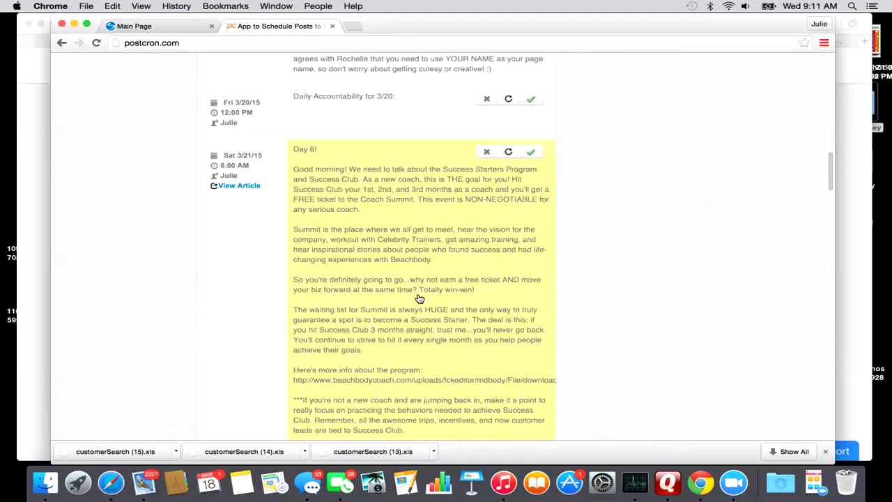
scroll(419, 299, down, 9)
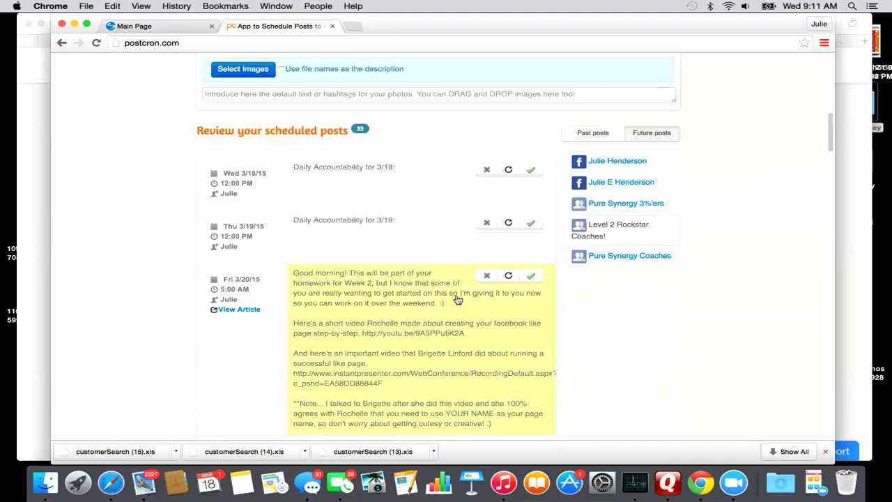
click(631, 256)
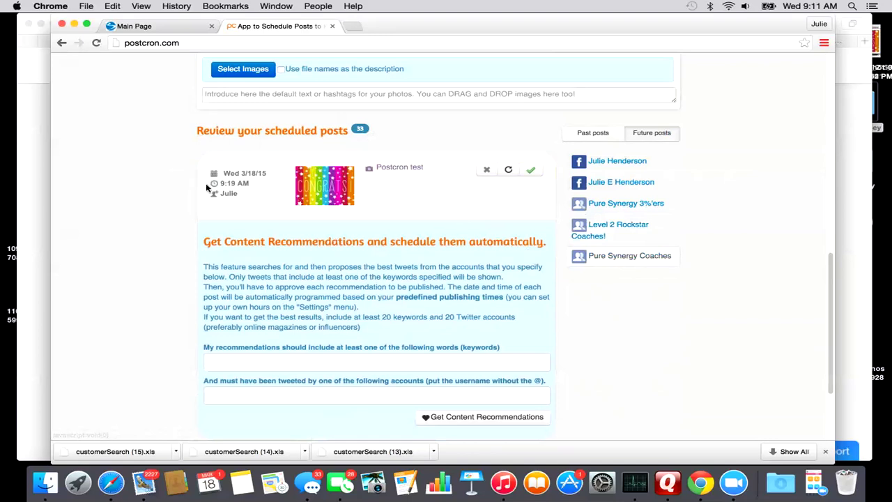
Check the CONGRATS post's 9:19 AM date, republish it, and reset the composer to a status post.
click(237, 183)
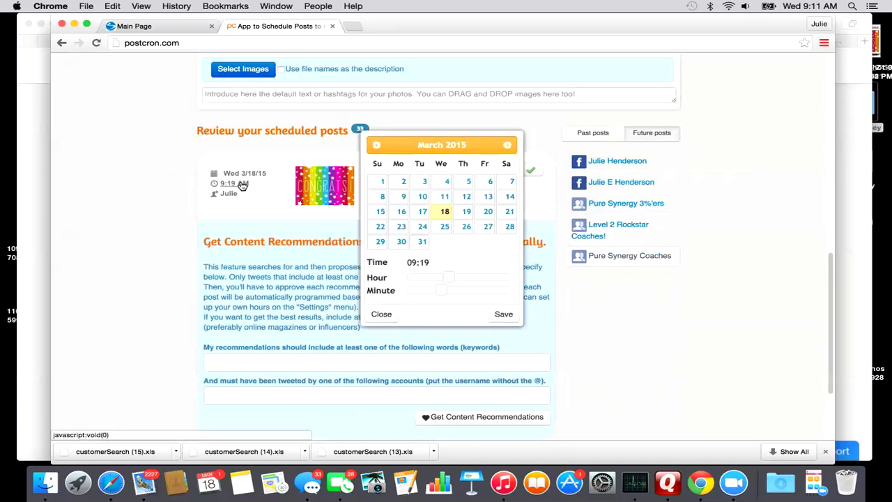
click(382, 314)
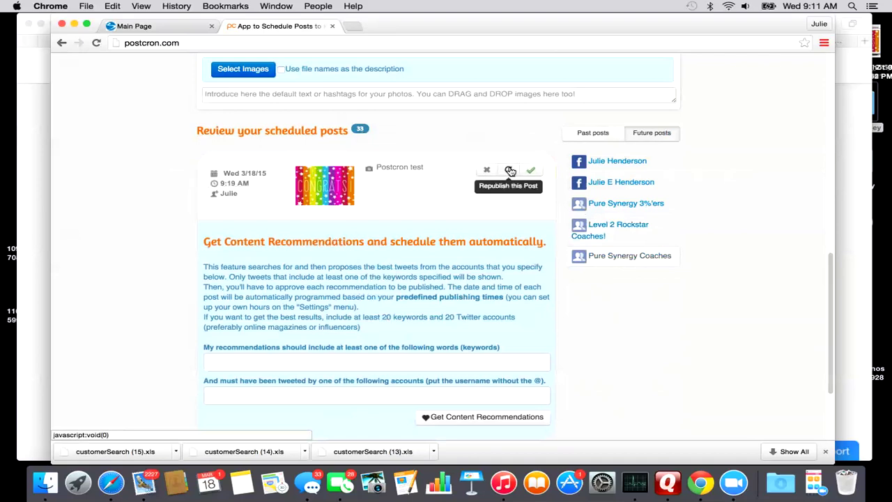
click(510, 171)
scroll(474, 202, up, 2)
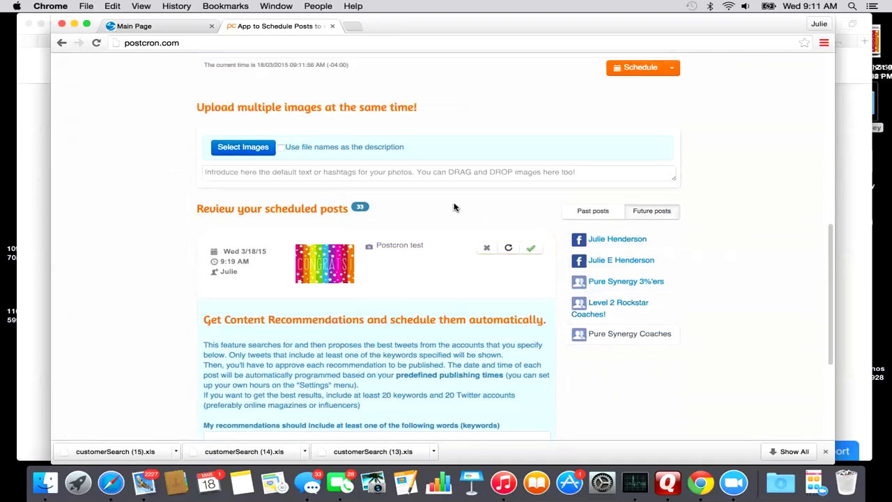
scroll(454, 205, up, 6)
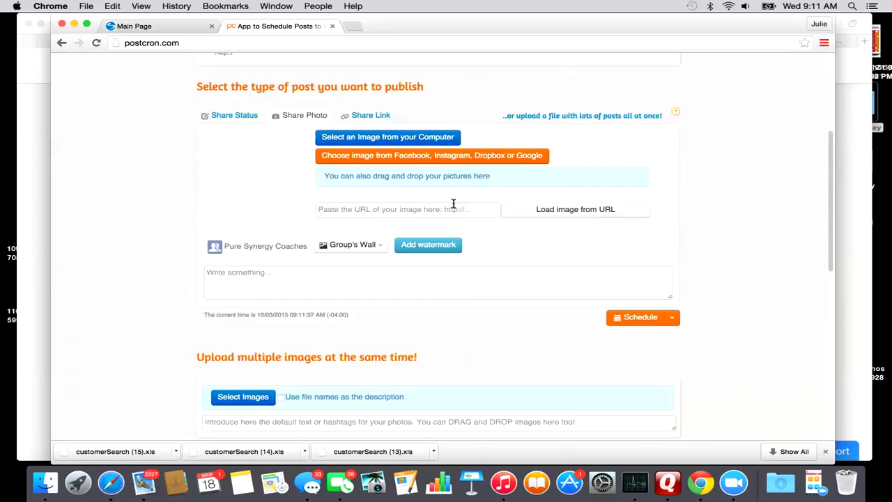
click(242, 116)
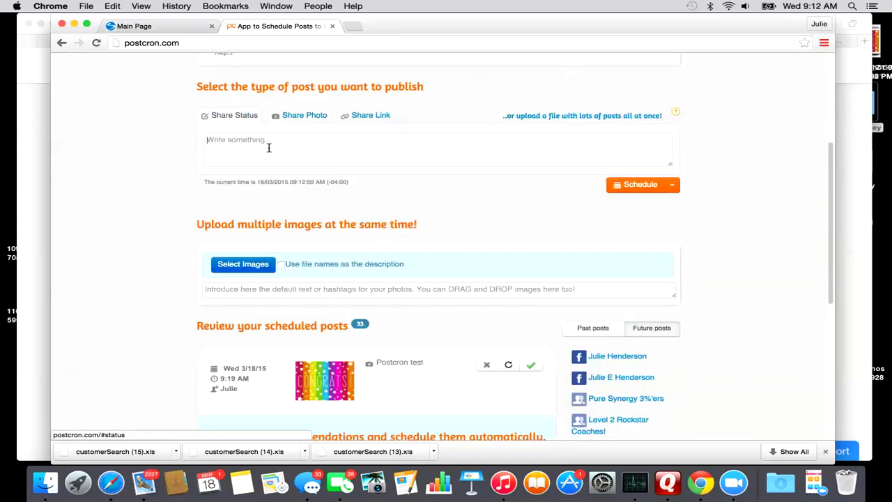
Schedule the status 'National Wake up call starts in 15 minutes!!!!' for Monday 23 March at 10:45.
click(269, 148)
text(Na)
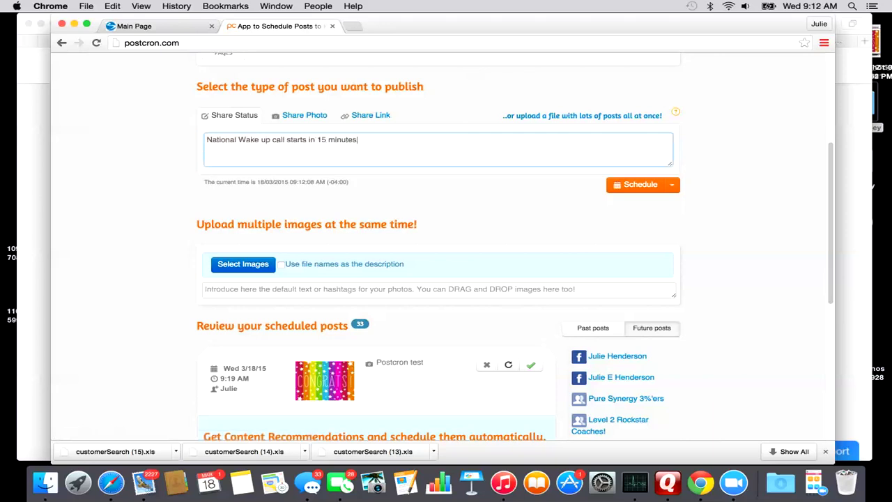
scroll(278, 150, up, 4)
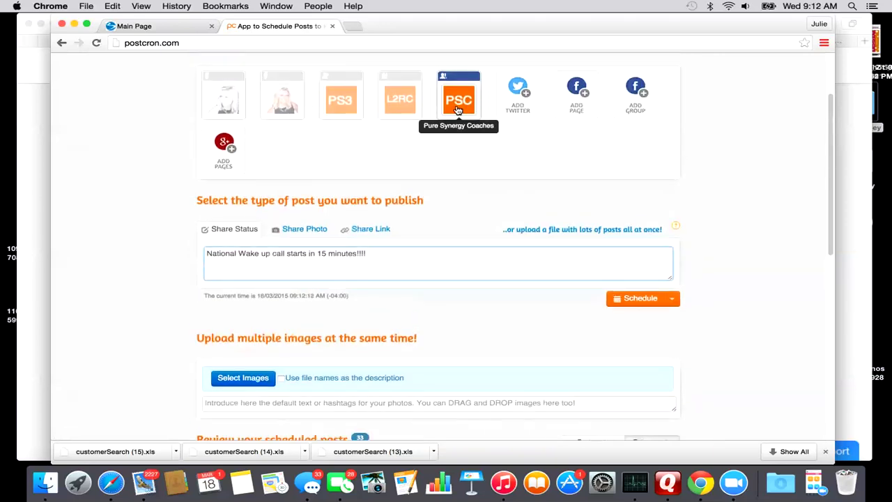
scroll(458, 110, down, 2)
click(671, 249)
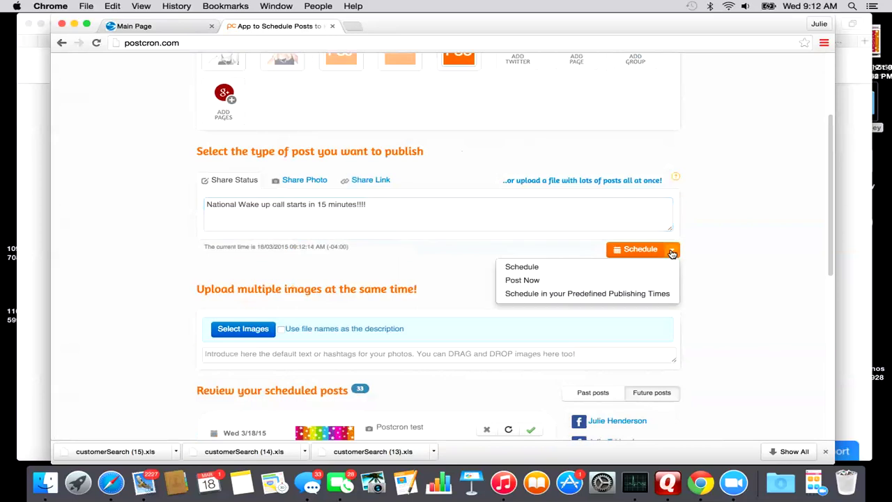
click(520, 267)
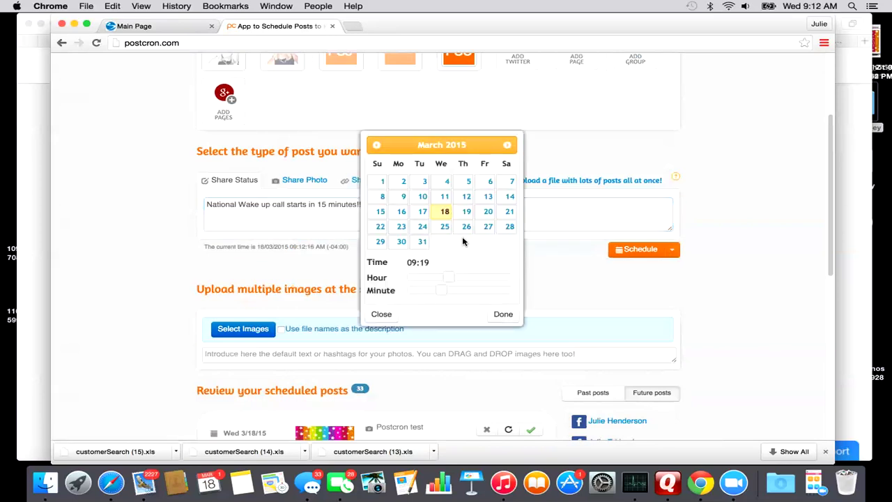
click(401, 226)
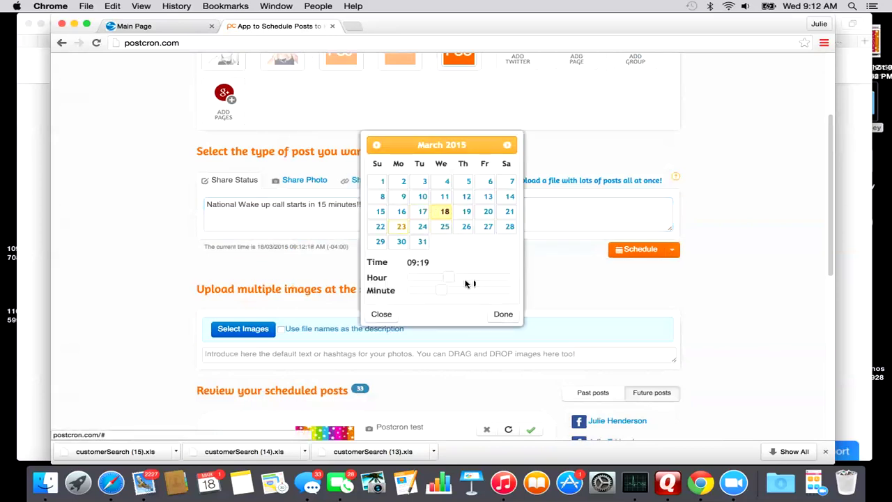
drag(448, 278, 488, 292)
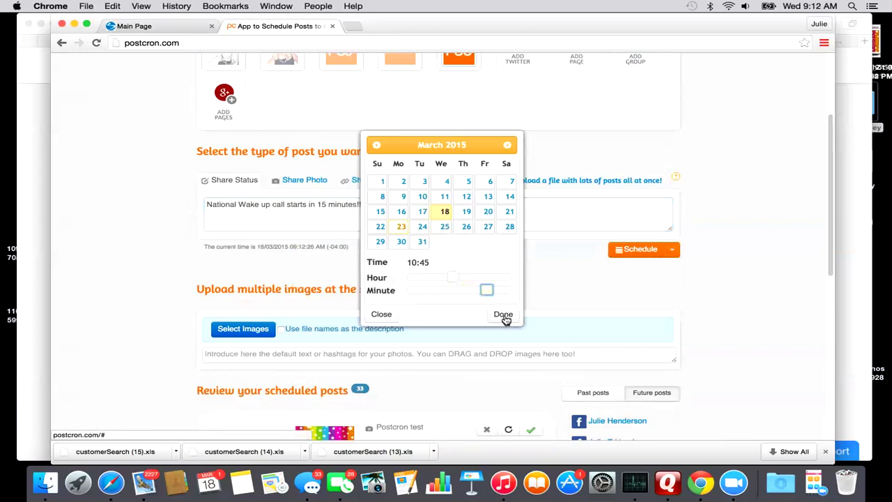
click(504, 316)
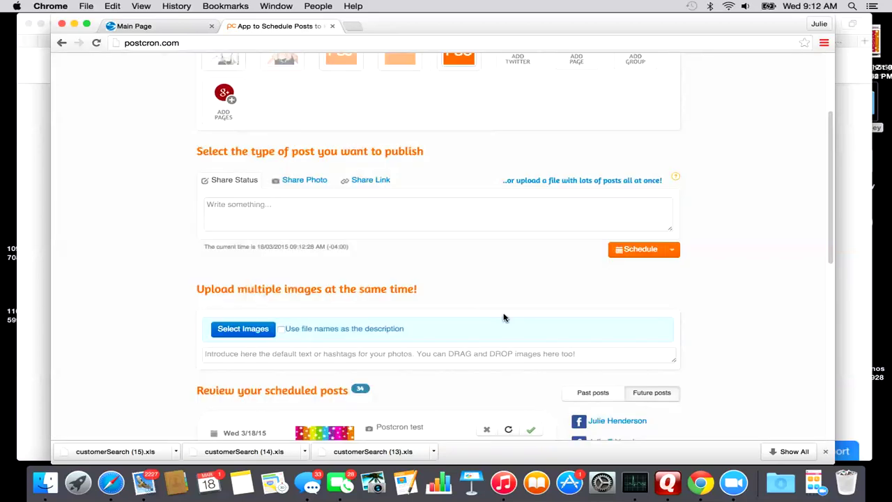
Republish the wake-up-call status, scheduled for Monday 30 March at 10:45 AM.
scroll(294, 273, down, 7)
scroll(293, 261, up, 2)
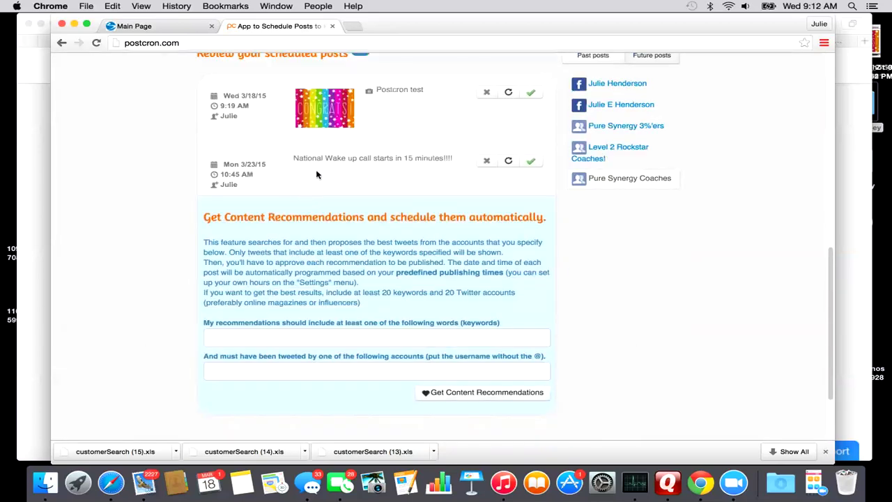
scroll(363, 174, up, 1)
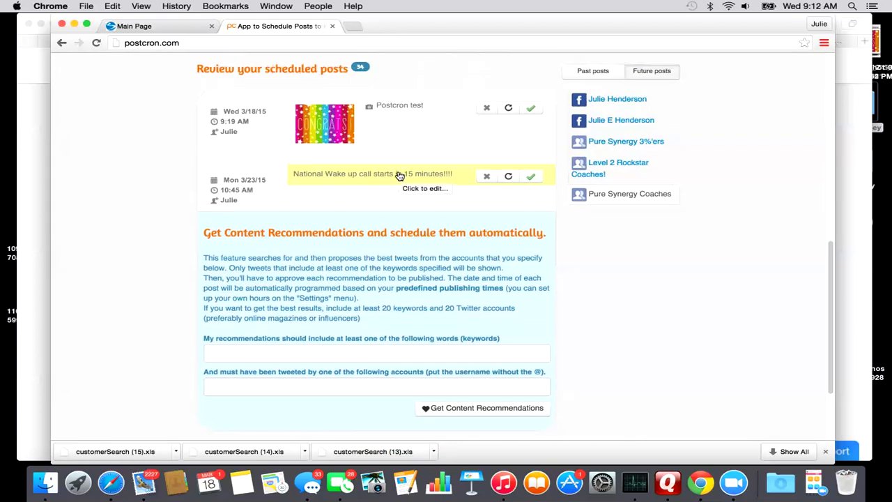
click(509, 177)
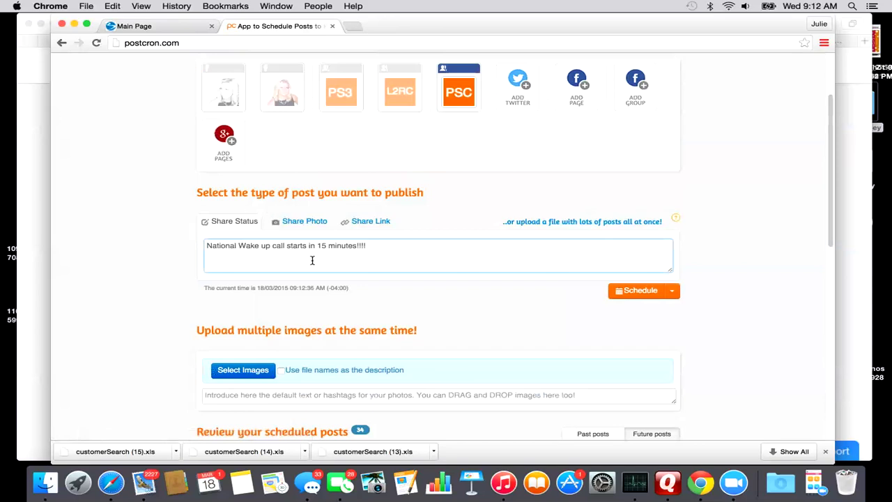
click(673, 290)
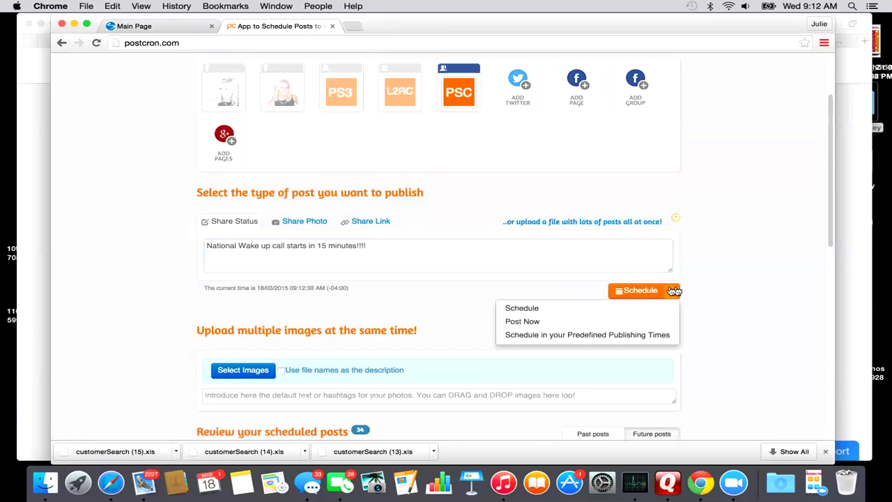
click(539, 309)
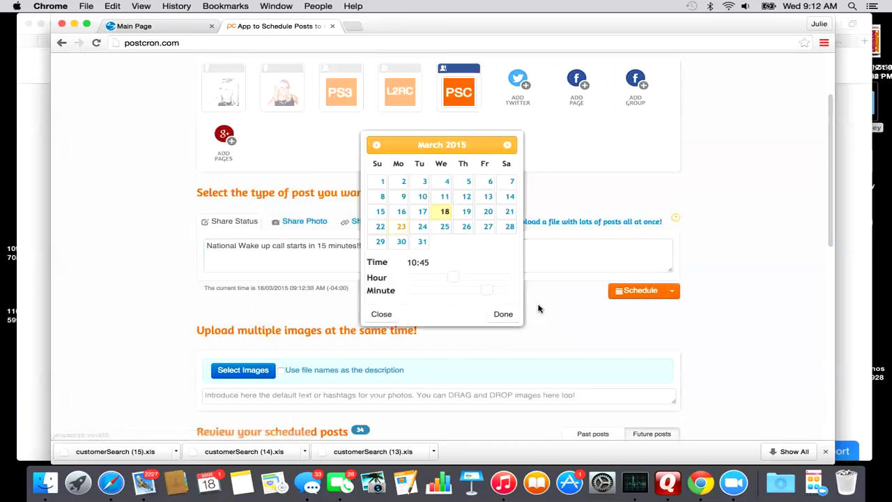
click(401, 243)
click(503, 315)
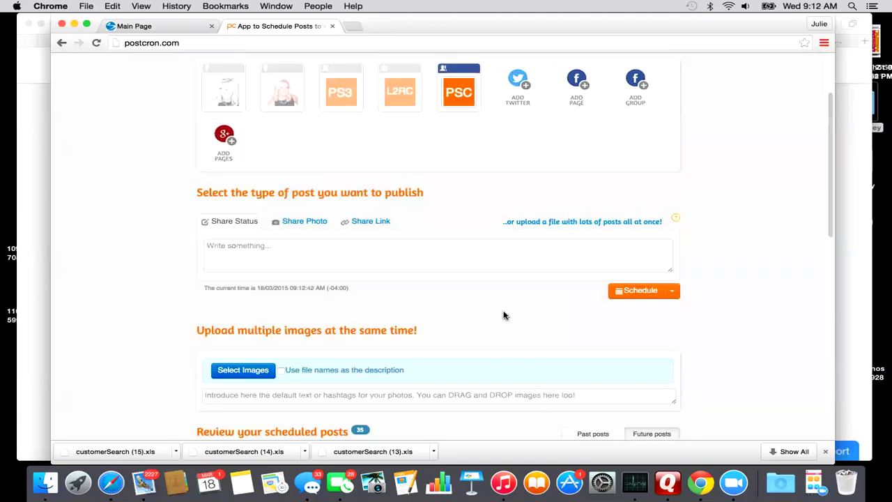
scroll(175, 235, down, 10)
scroll(168, 235, up, 3)
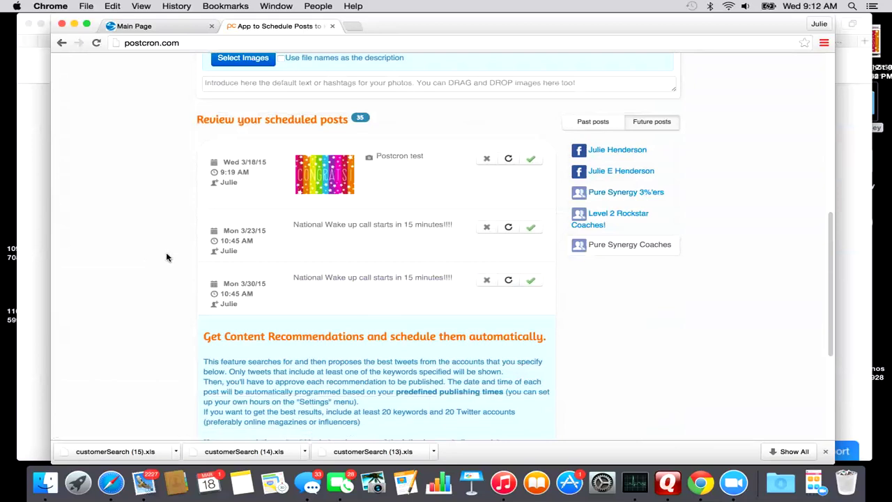
scroll(143, 262, up, 15)
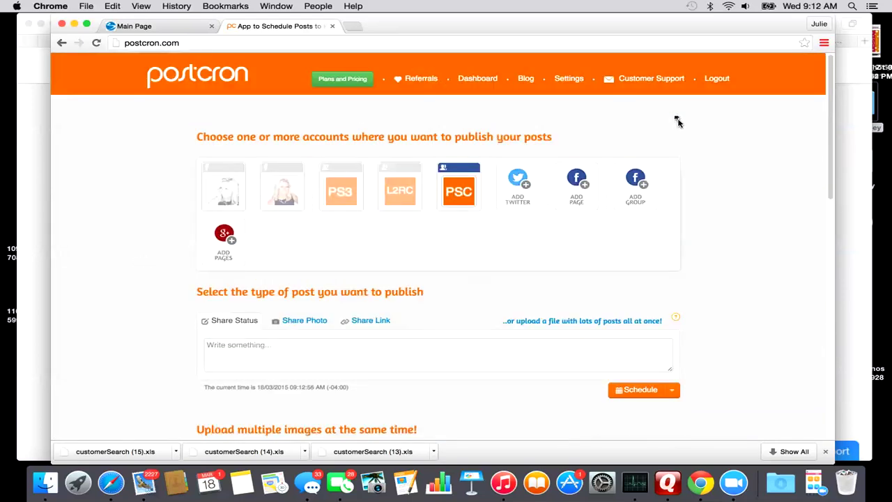
Dismiss the Referral Discount offer and view the PRO, BUSINESS, AGENCY and MEGA plans.
click(419, 81)
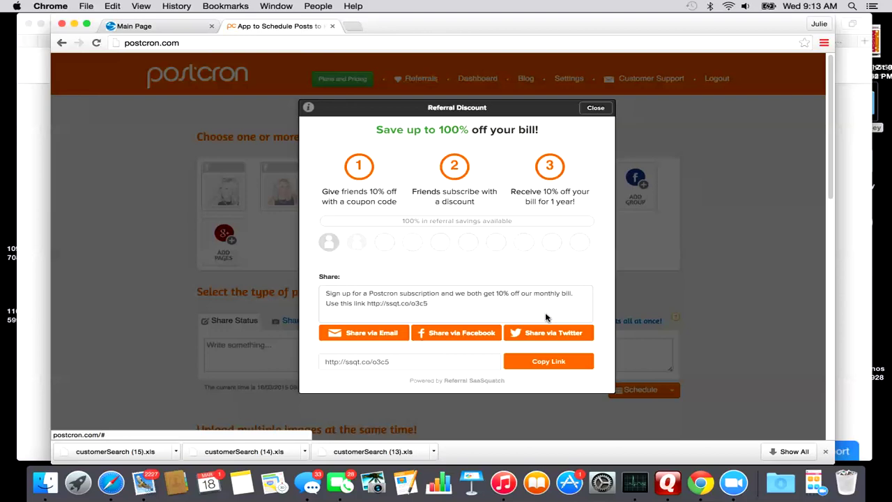
click(595, 109)
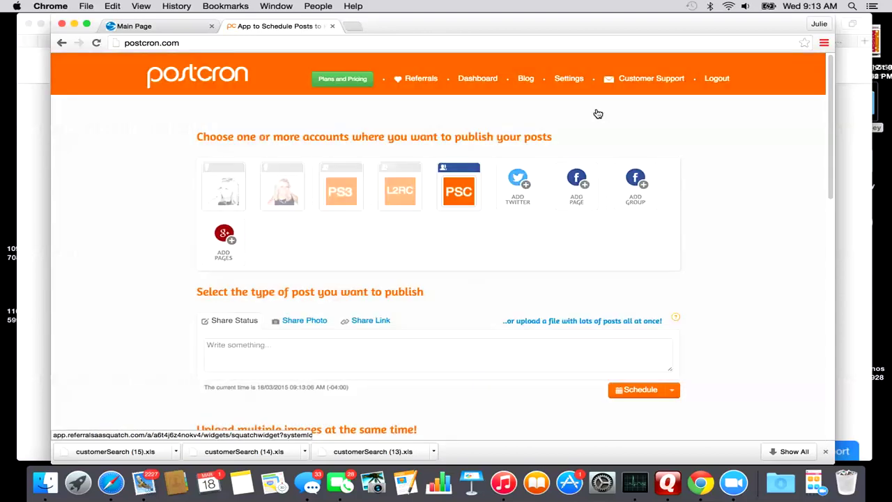
click(350, 79)
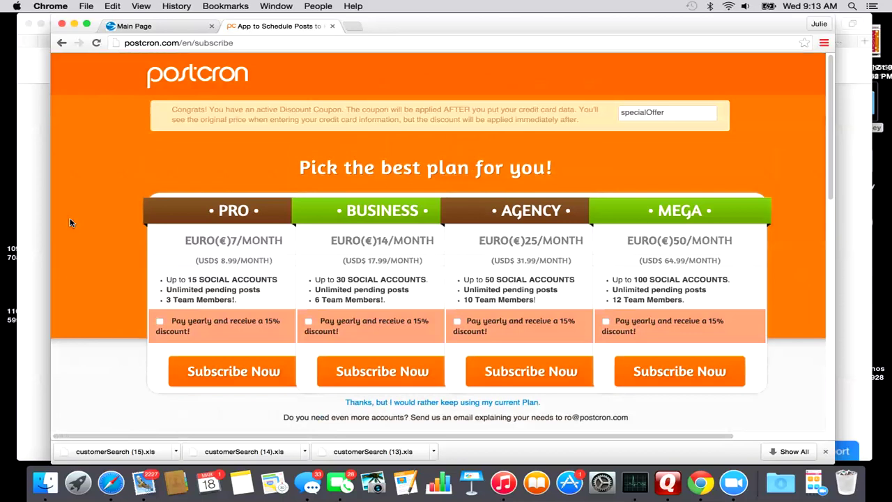
Leave the subscription plans page for the Postcron dashboard via the postcron logo.
scroll(70, 222, down, 1)
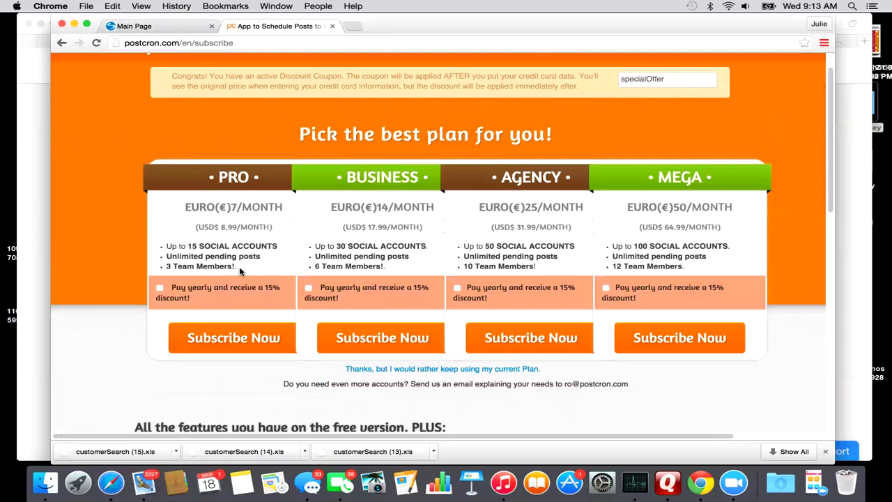
scroll(239, 271, up, 1)
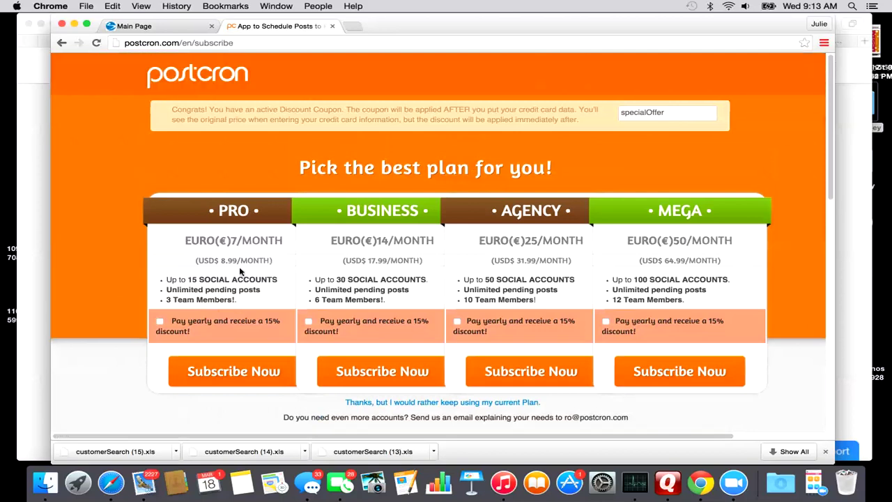
click(206, 74)
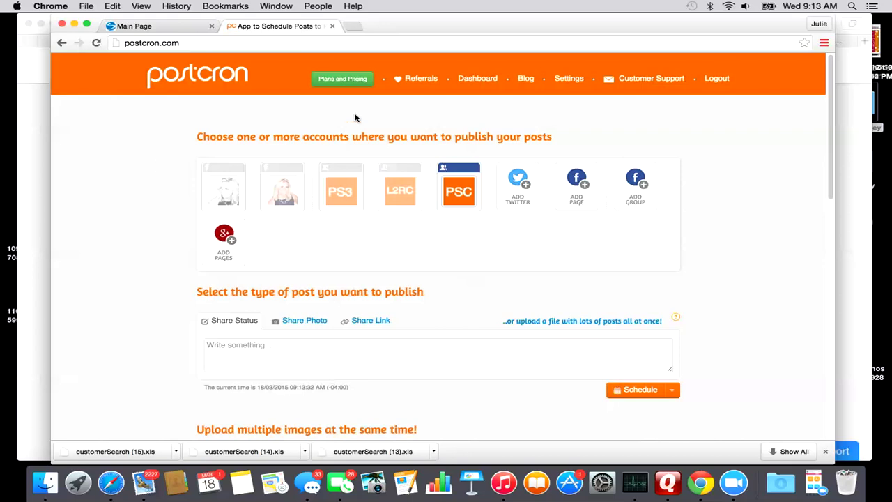
click(490, 80)
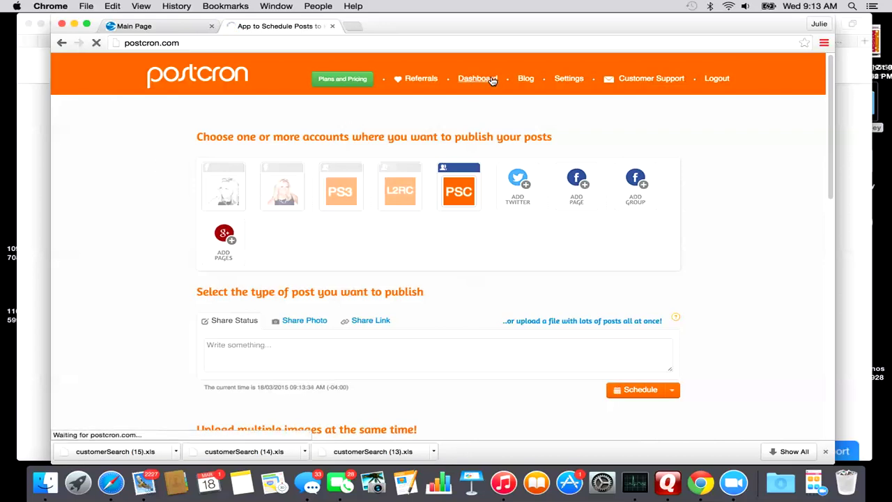
scroll(695, 259, down, 2)
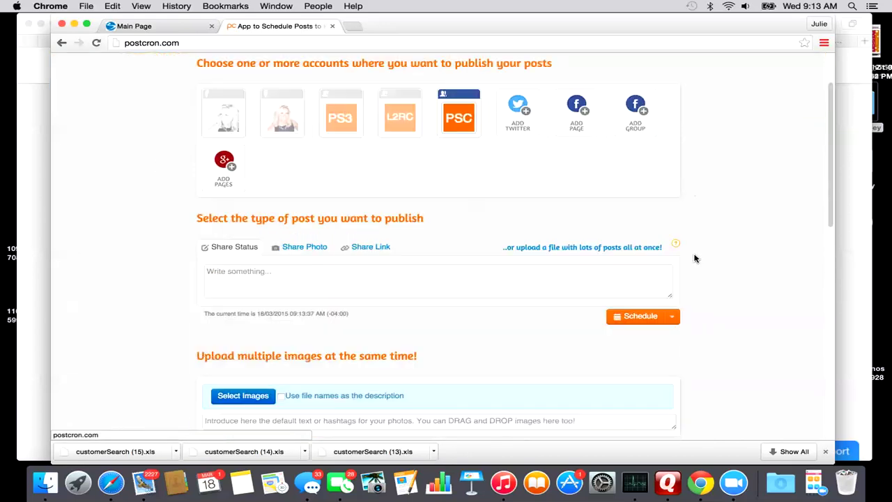
scroll(695, 259, down, 6)
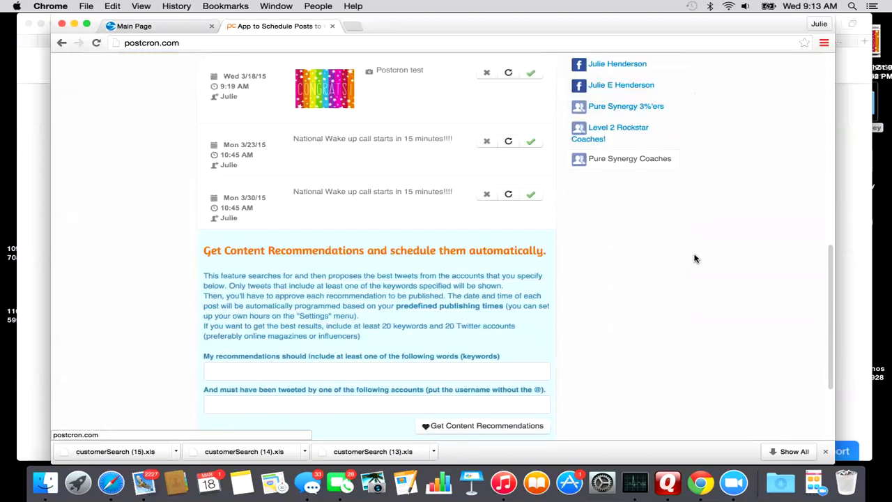
scroll(694, 259, up, 10)
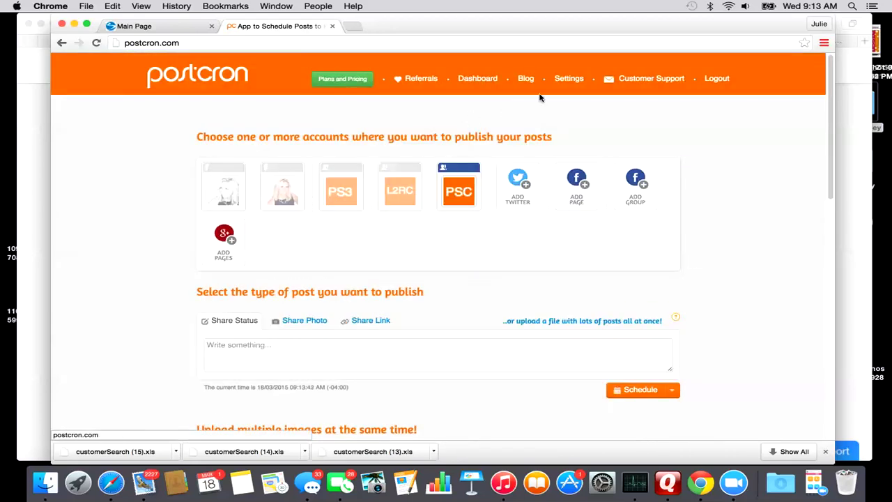
click(568, 81)
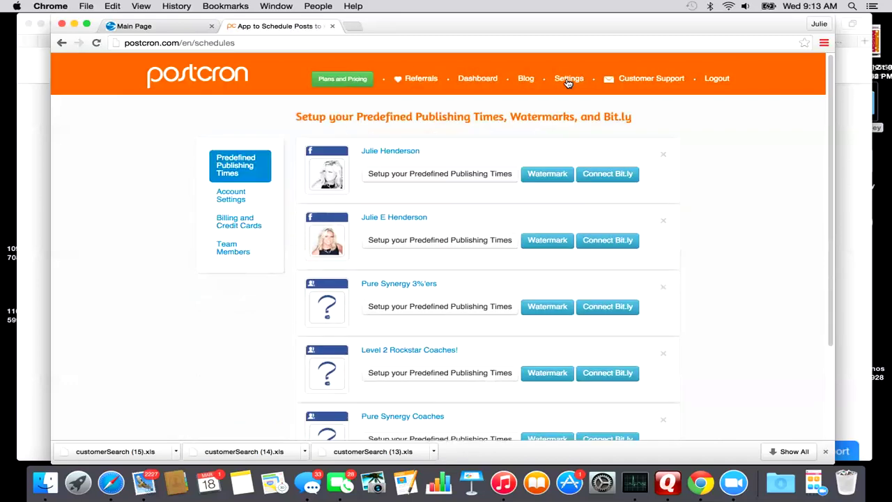
scroll(767, 258, down, 1)
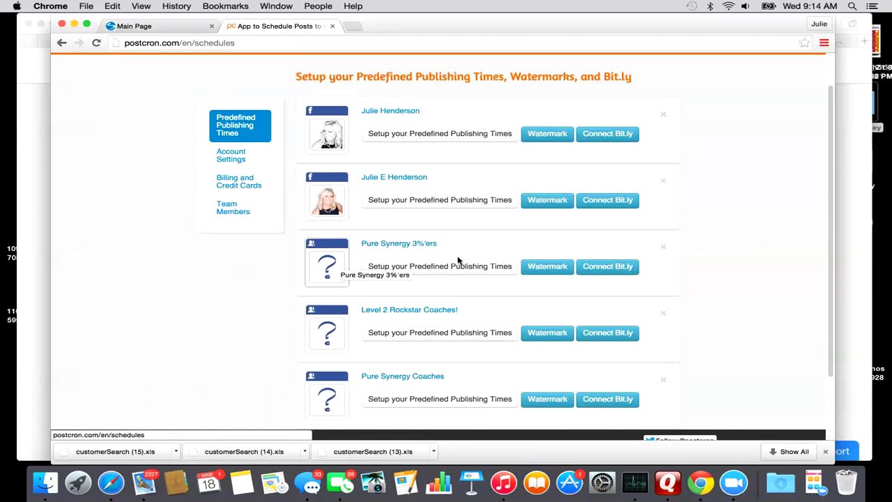
scroll(689, 231, up, 2)
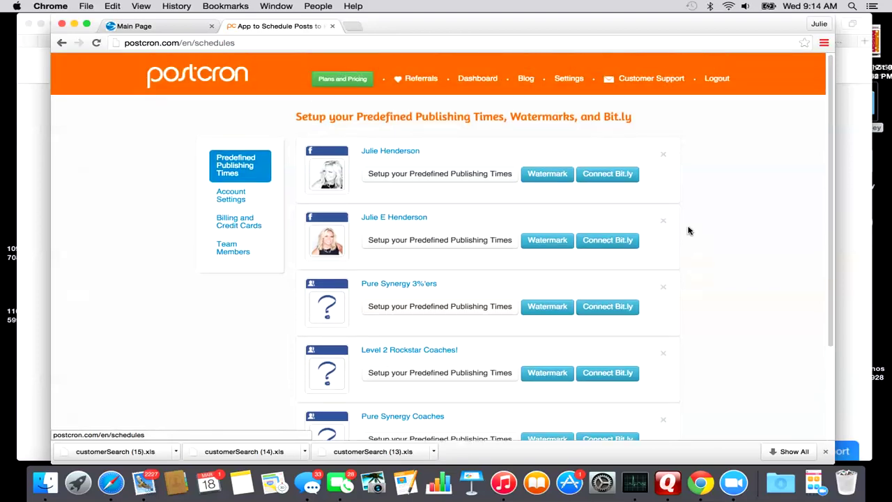
click(538, 241)
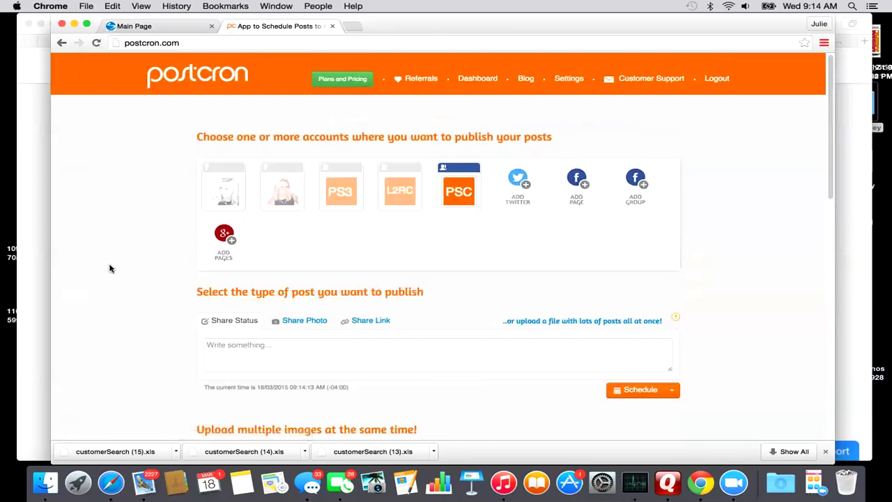
Switch the Postcron composer to photo posts and scroll down the page.
scroll(110, 268, down, 2)
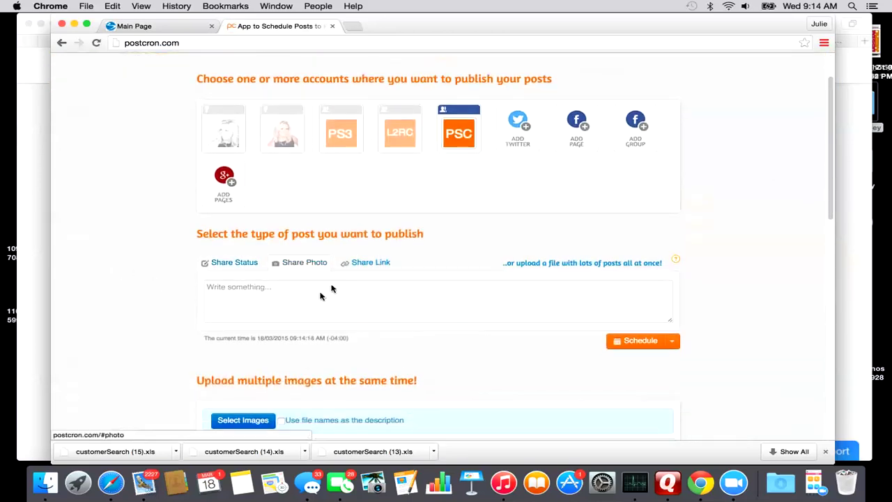
click(304, 268)
scroll(292, 299, down, 1)
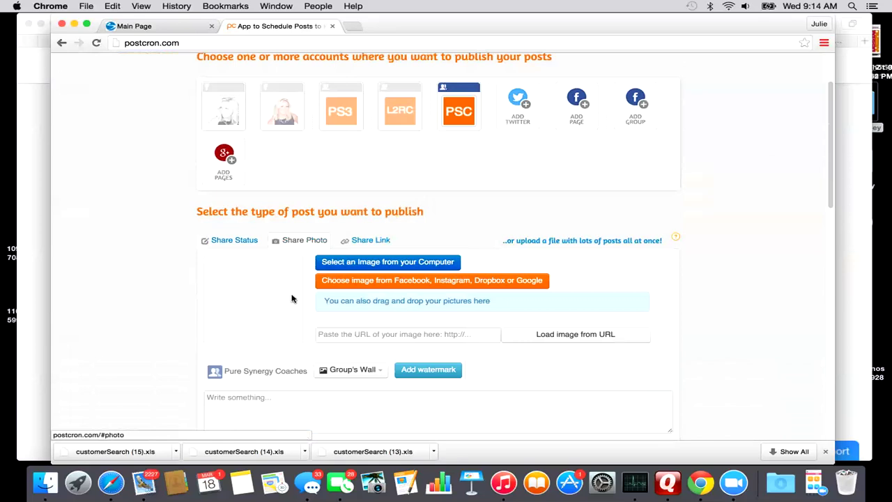
scroll(292, 298, down, 1)
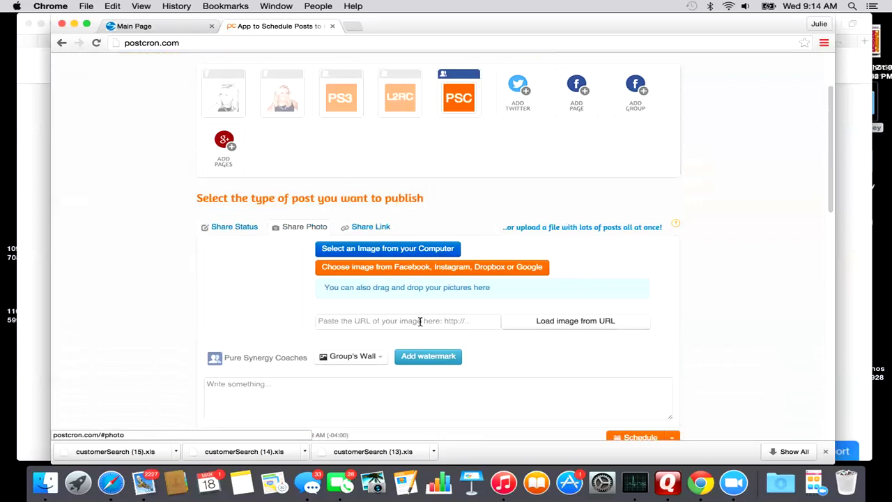
Switch the composer to link posts and scroll through the scheduled posts and back up.
click(371, 228)
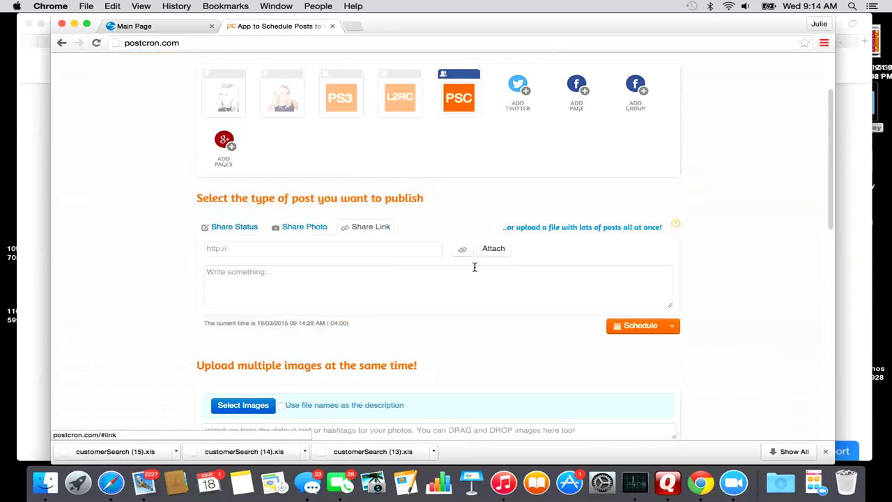
scroll(141, 274, down, 4)
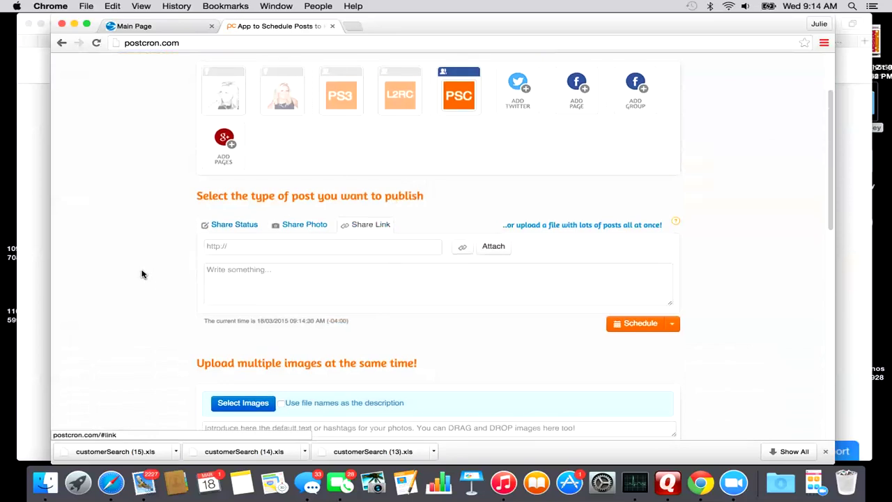
scroll(142, 274, down, 2)
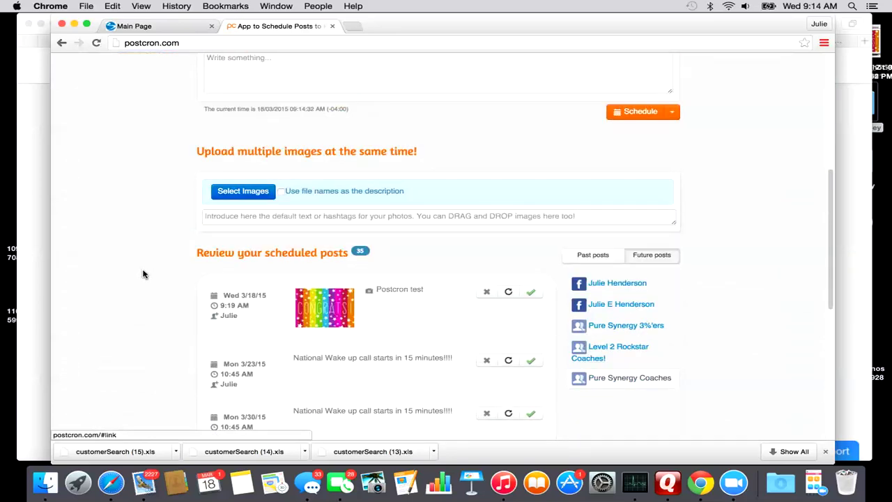
scroll(143, 274, up, 6)
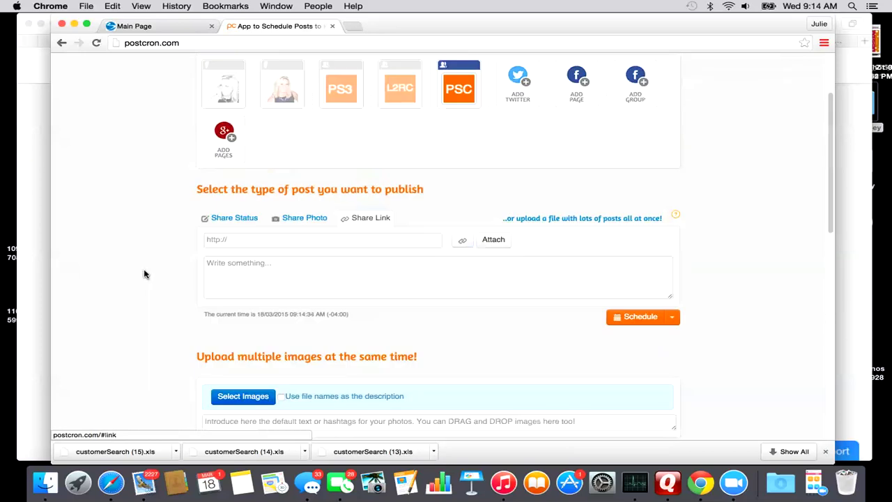
scroll(144, 274, up, 3)
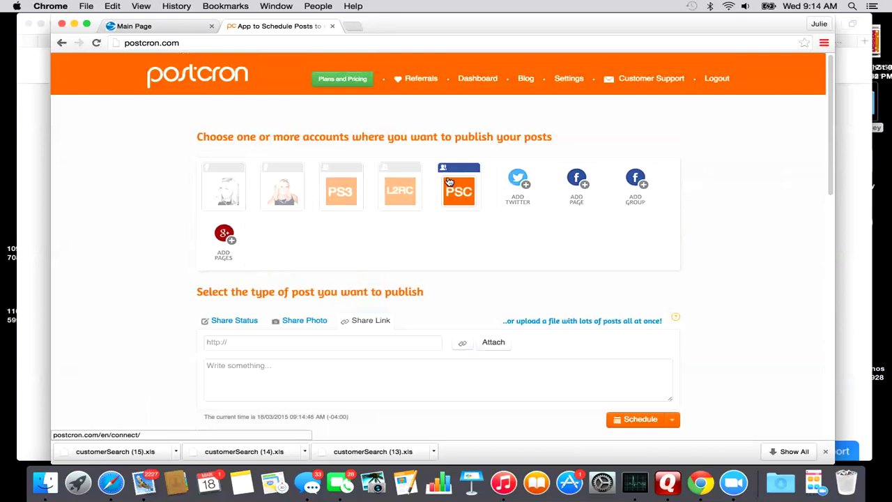
Load facebook.com in the Safari window and scroll the news feed.
click(29, 153)
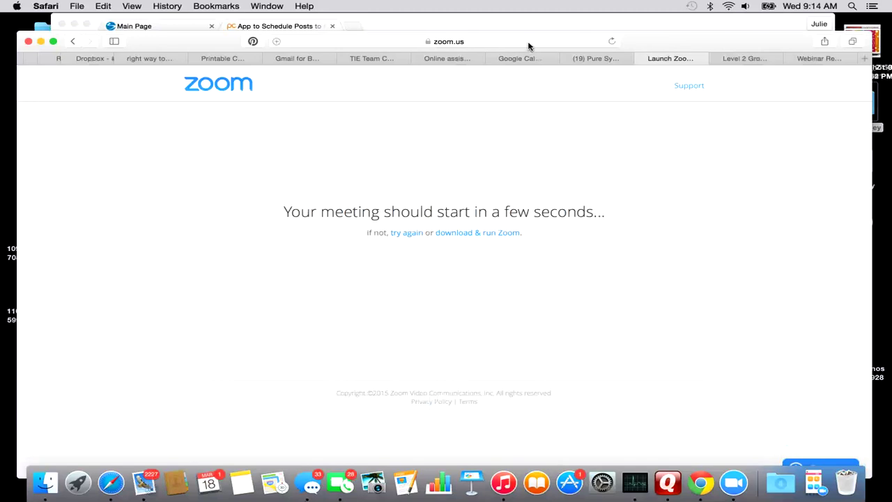
click(528, 44)
text(fa)
key(Return)
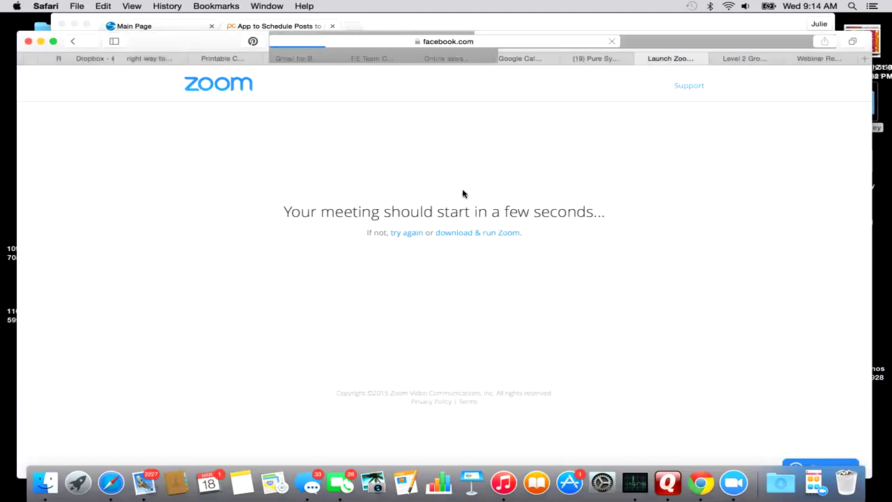
scroll(187, 280, down, 5)
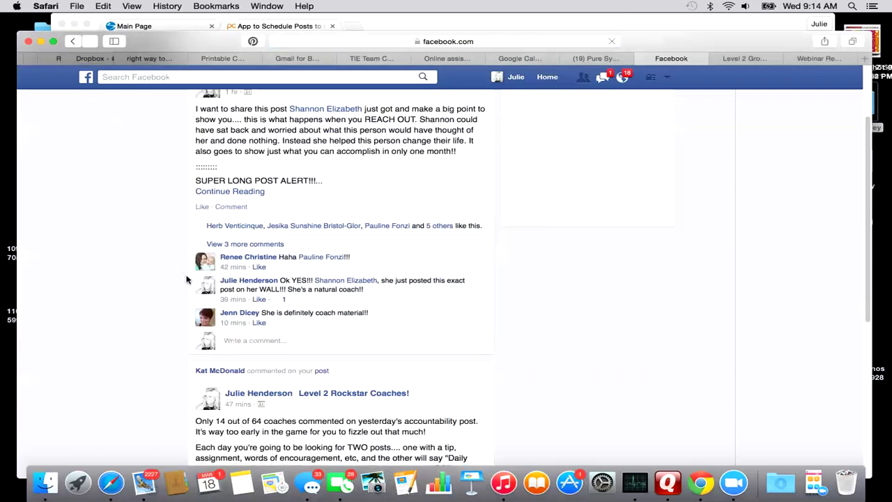
scroll(186, 280, down, 5)
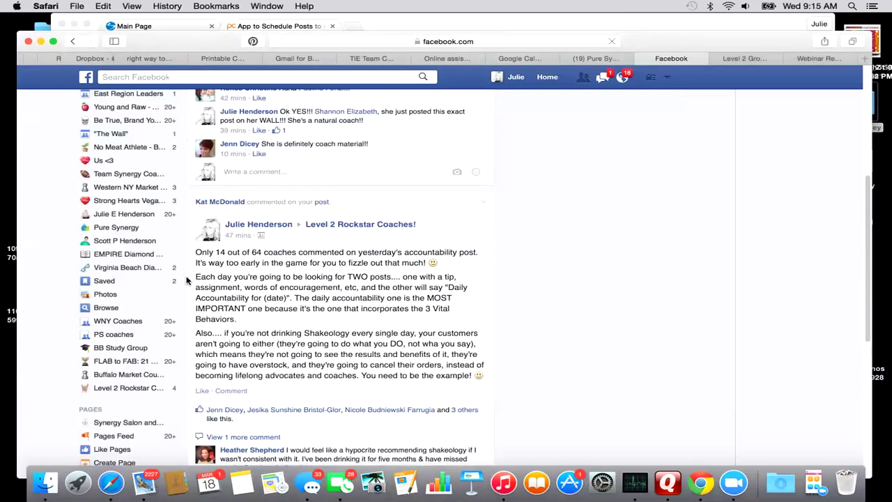
Browse the Level 2 Rockstar Coaches! group feed, then return to Postcron in Chrome.
click(460, 256)
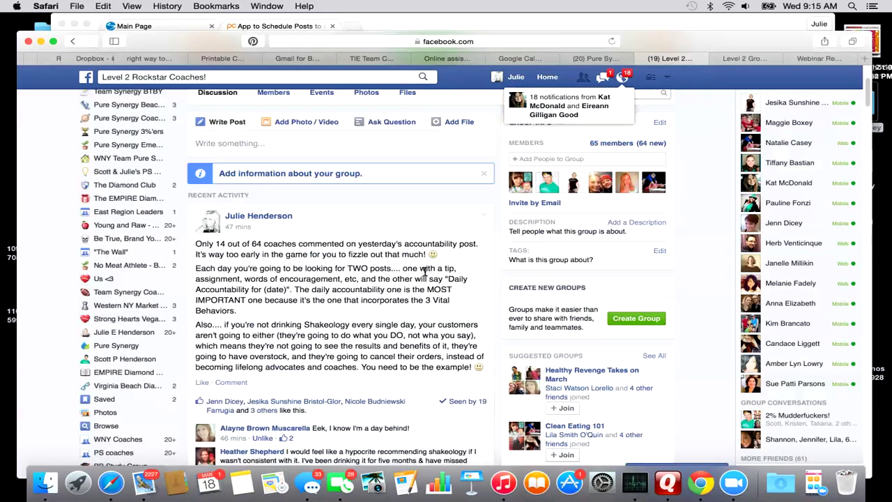
scroll(424, 274, down, 15)
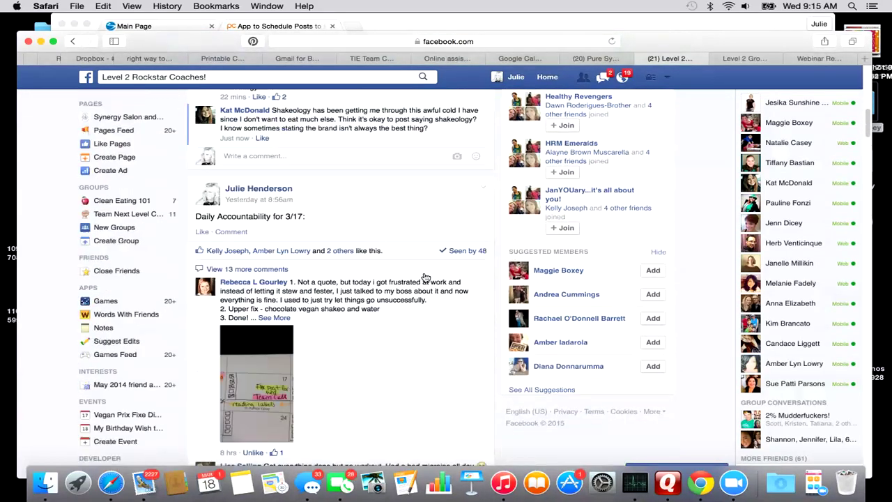
scroll(425, 277, down, 10)
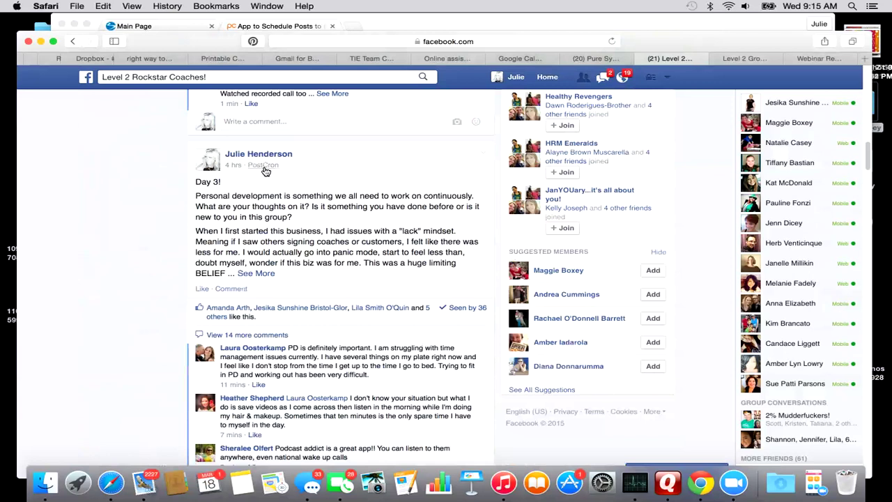
click(701, 482)
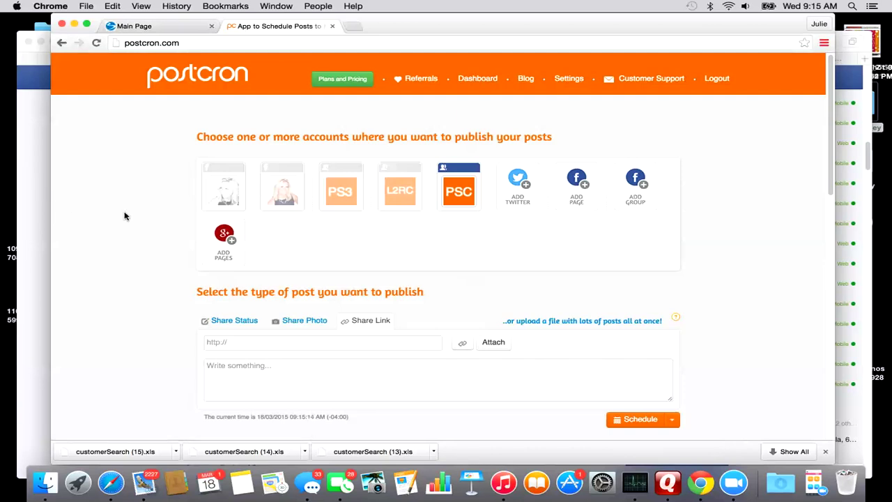
scroll(129, 226, down, 1)
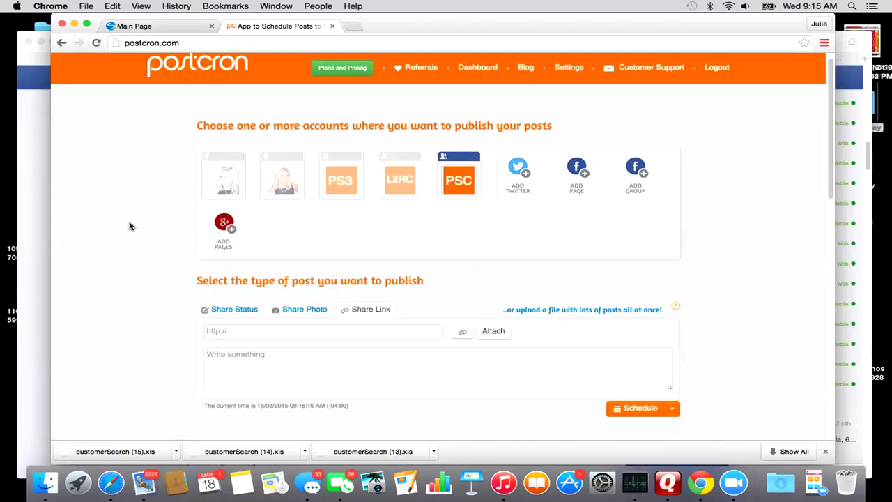